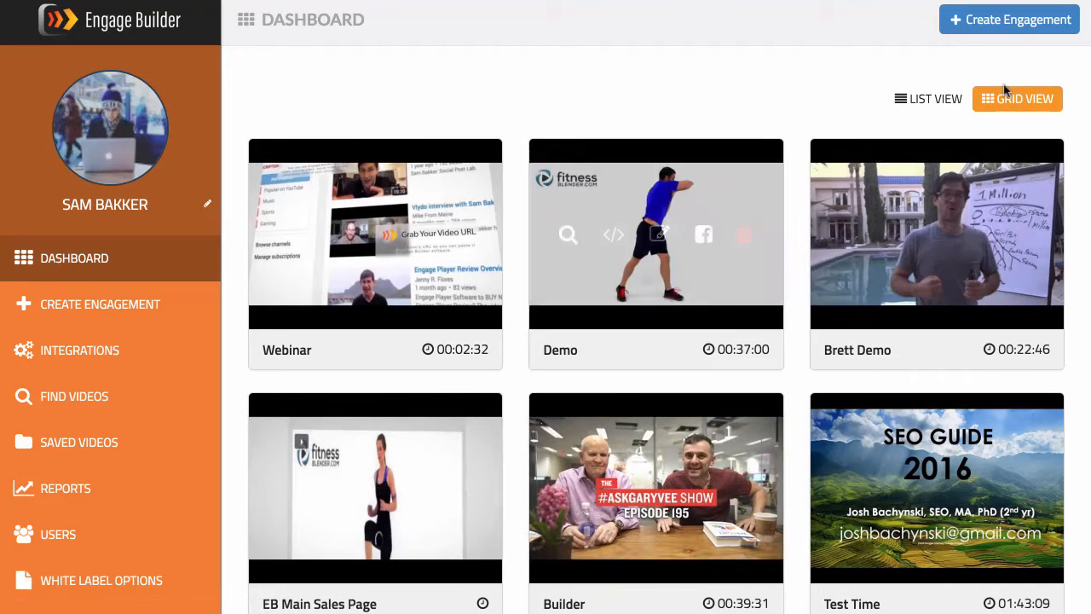
Show the dashboard engagements as a list, and look through the connected services on the Integrations page
{"action": "left_click", "coordinate": [956, 108]}
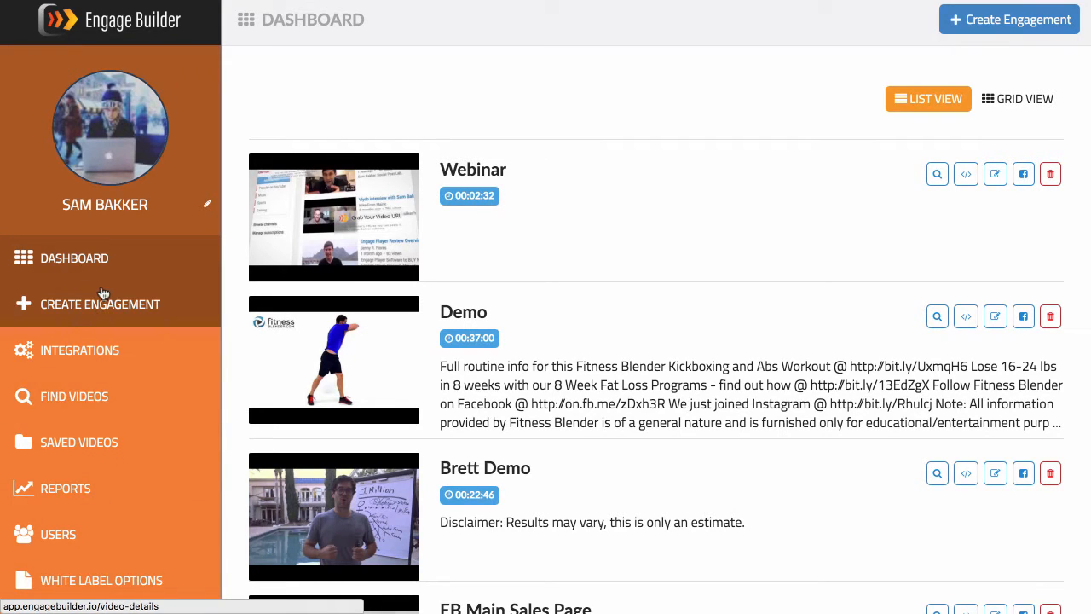
{"action": "left_click", "coordinate": [120, 353]}
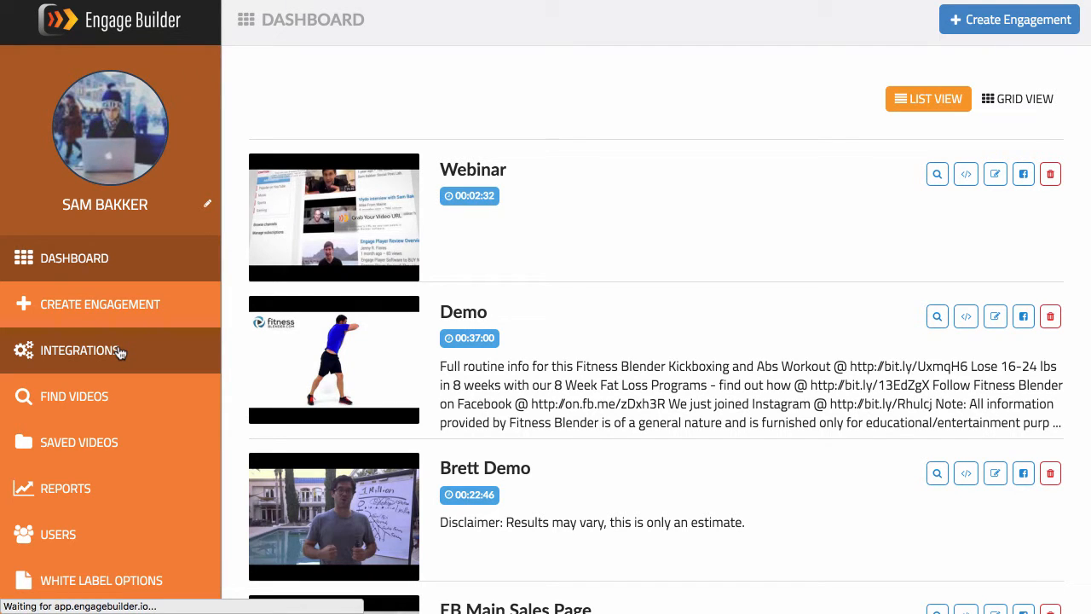
{"action": "scroll", "coordinate": [776, 253], "scroll_direction": "down", "scroll_amount": 1}
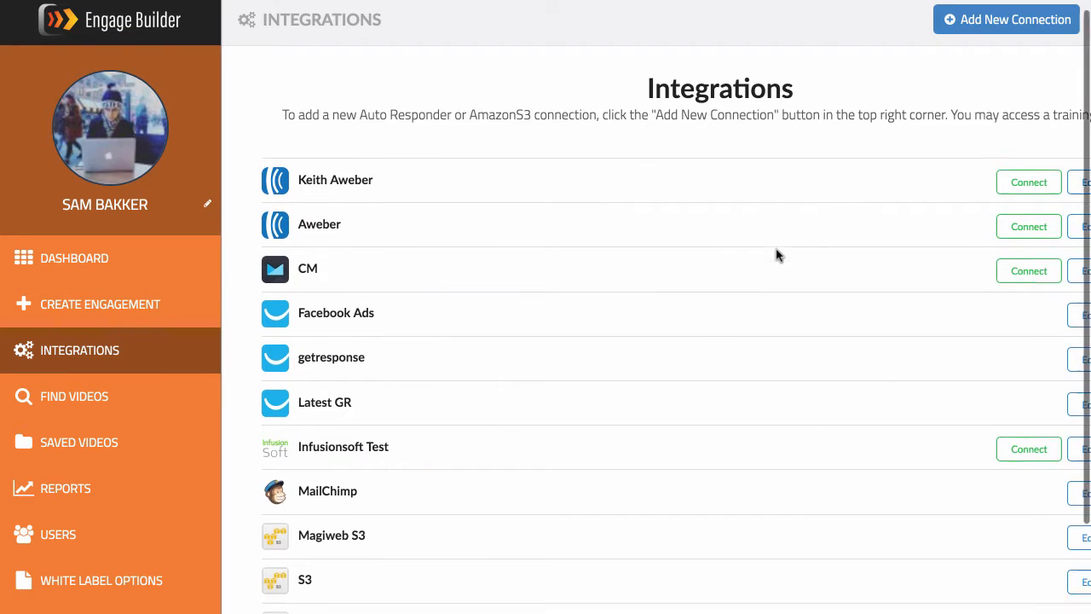
{"action": "scroll", "coordinate": [776, 253], "scroll_direction": "up", "scroll_amount": 1}
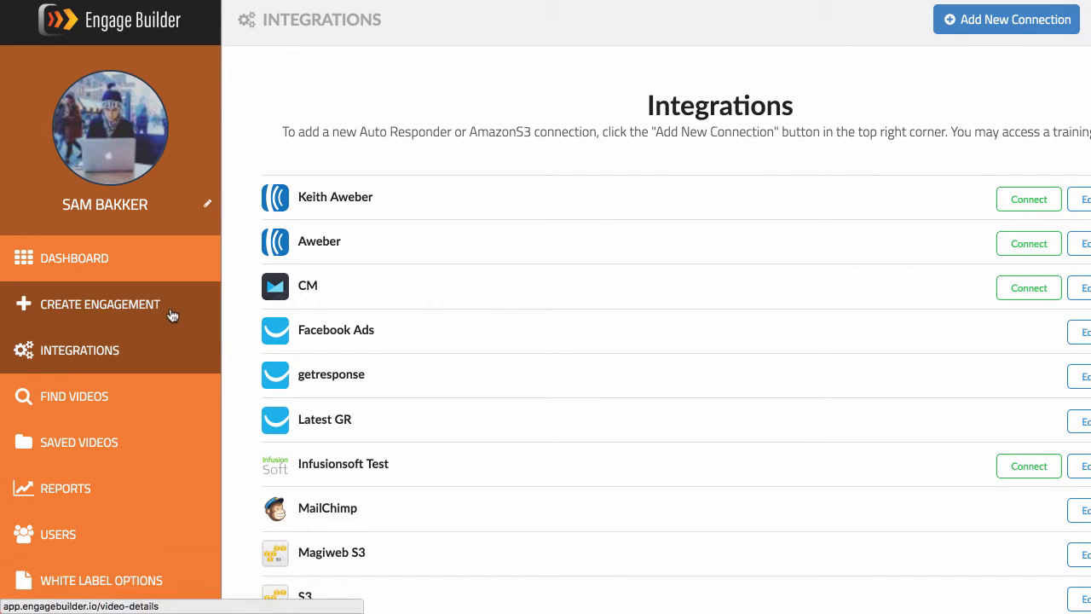
Start a new engagement named "Engage Builder" with Youtube as its video type
{"action": "left_click", "coordinate": [112, 308]}
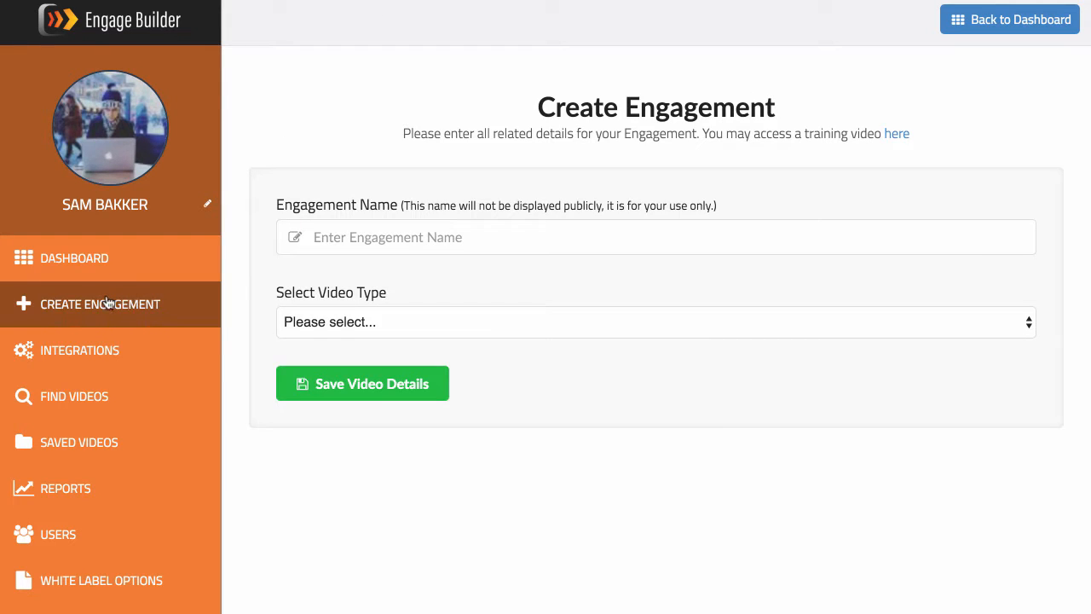
{"action": "left_click", "coordinate": [372, 230]}
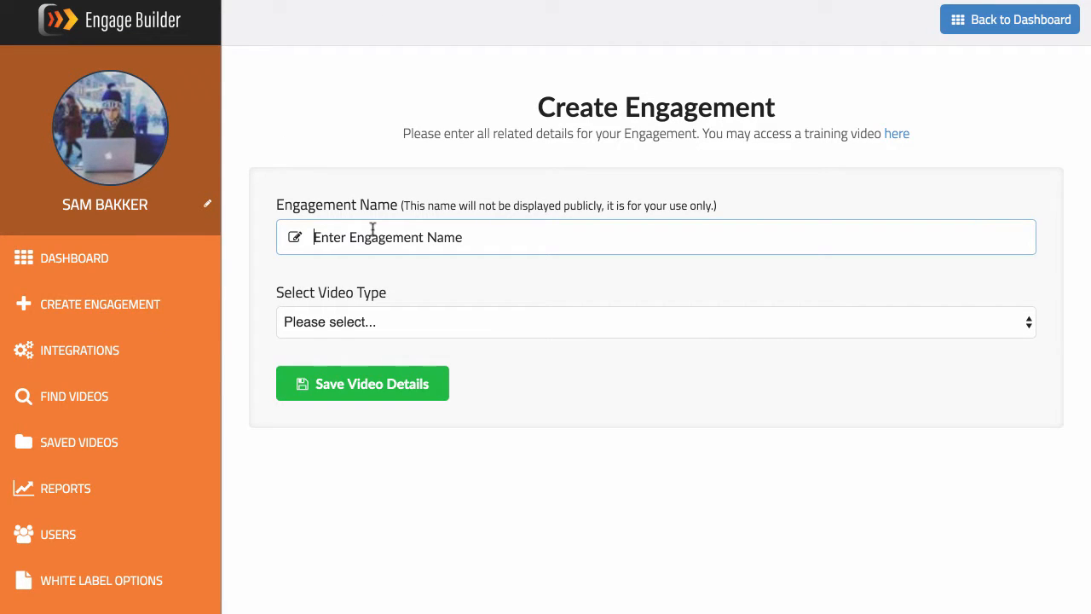
{"action": "type", "text": "Engage Builder"}
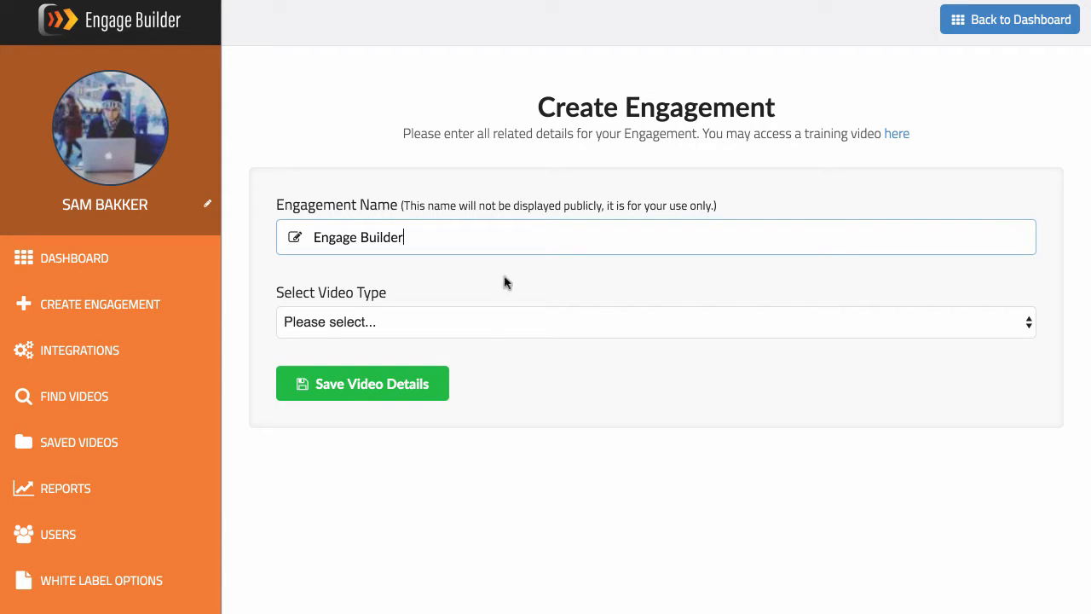
{"action": "left_click", "coordinate": [484, 324]}
{"action": "left_click", "coordinate": [466, 359]}
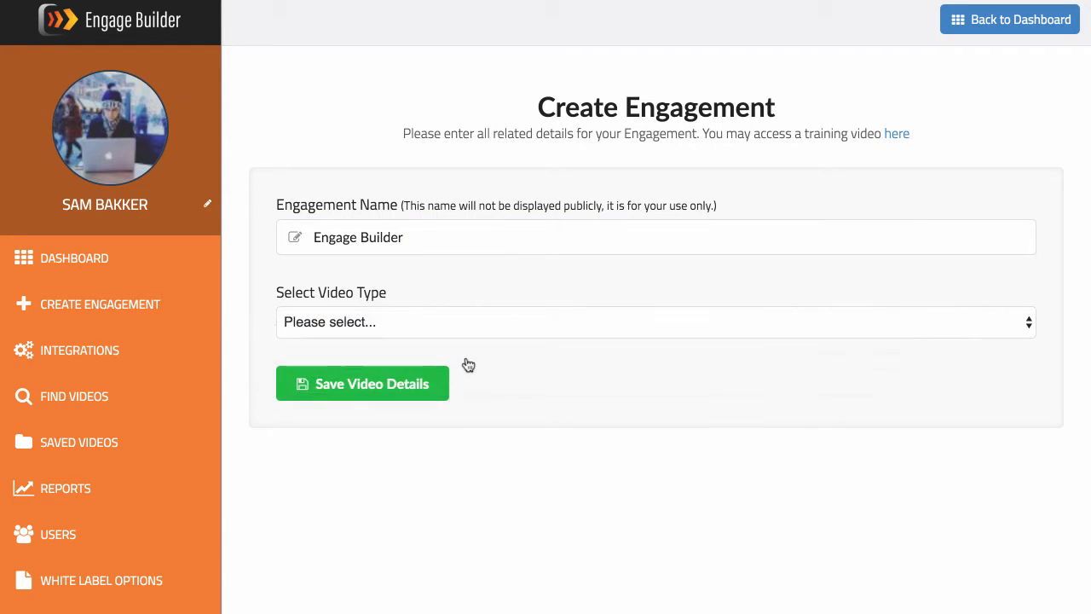
{"action": "left_click", "coordinate": [468, 397]}
{"action": "key", "text": "ctrl+v"}
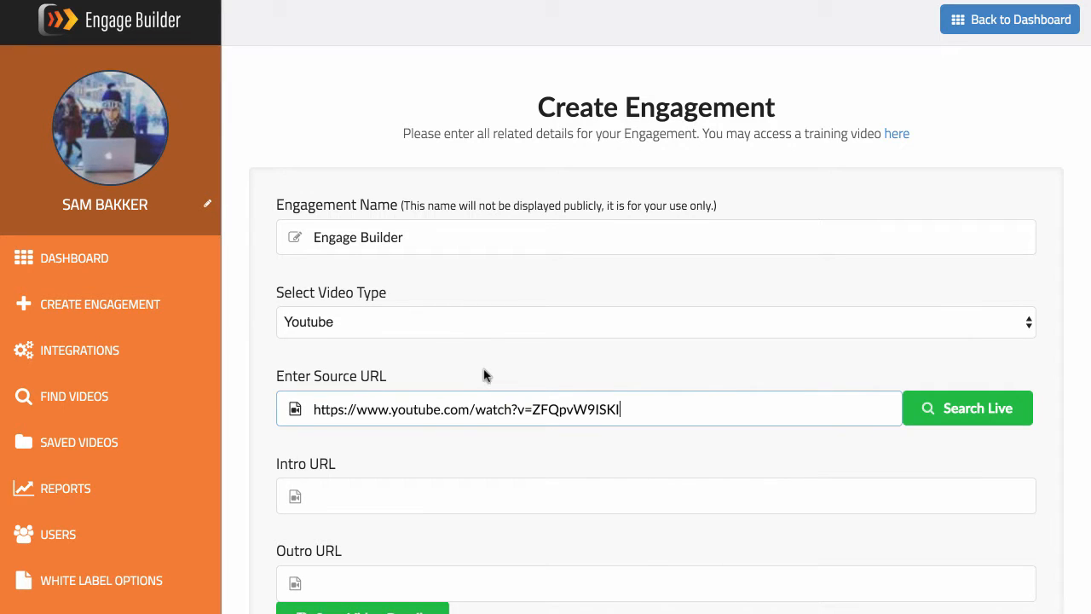
{"action": "left_click", "coordinate": [482, 373]}
{"action": "scroll", "coordinate": [484, 370], "scroll_direction": "down", "scroll_amount": 1}
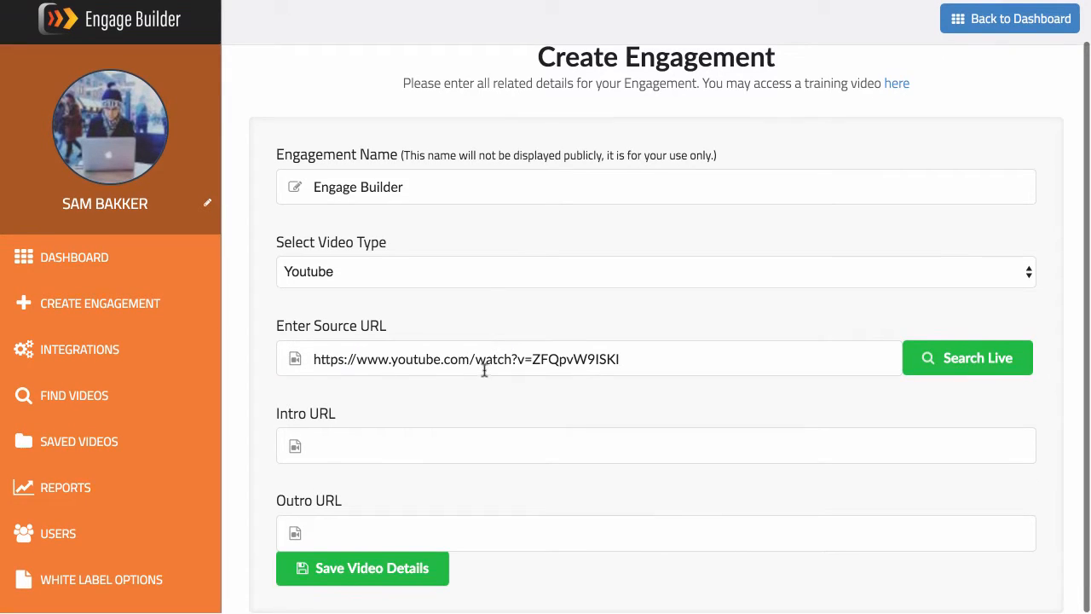
{"action": "left_click", "coordinate": [377, 452]}
{"action": "left_click", "coordinate": [392, 518]}
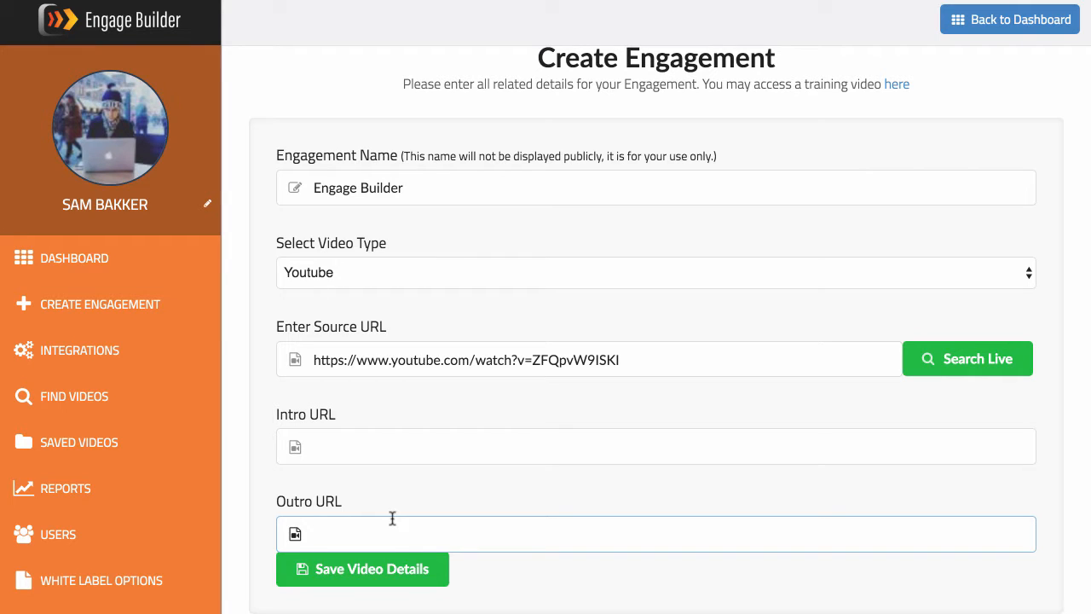
{"action": "left_click", "coordinate": [382, 577]}
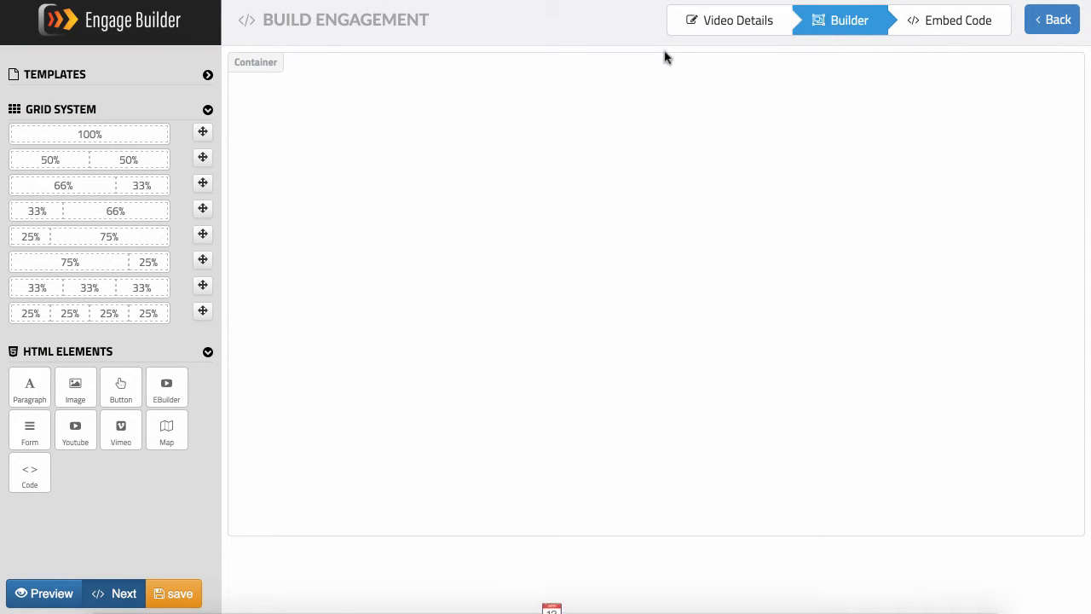
Apply the page template that stacks a paragraph, the EPlayer video and a button in full-width rows
{"action": "left_click", "coordinate": [210, 79]}
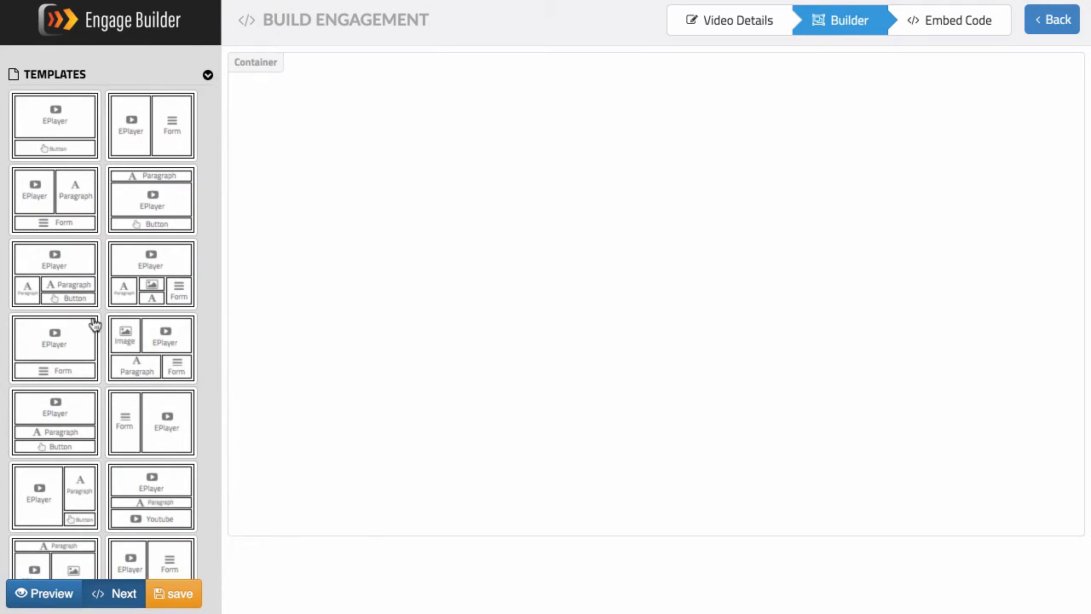
{"action": "scroll", "coordinate": [93, 324], "scroll_direction": "down", "scroll_amount": 3}
{"action": "scroll", "coordinate": [93, 324], "scroll_direction": "up", "scroll_amount": 3}
{"action": "left_click", "coordinate": [132, 210]}
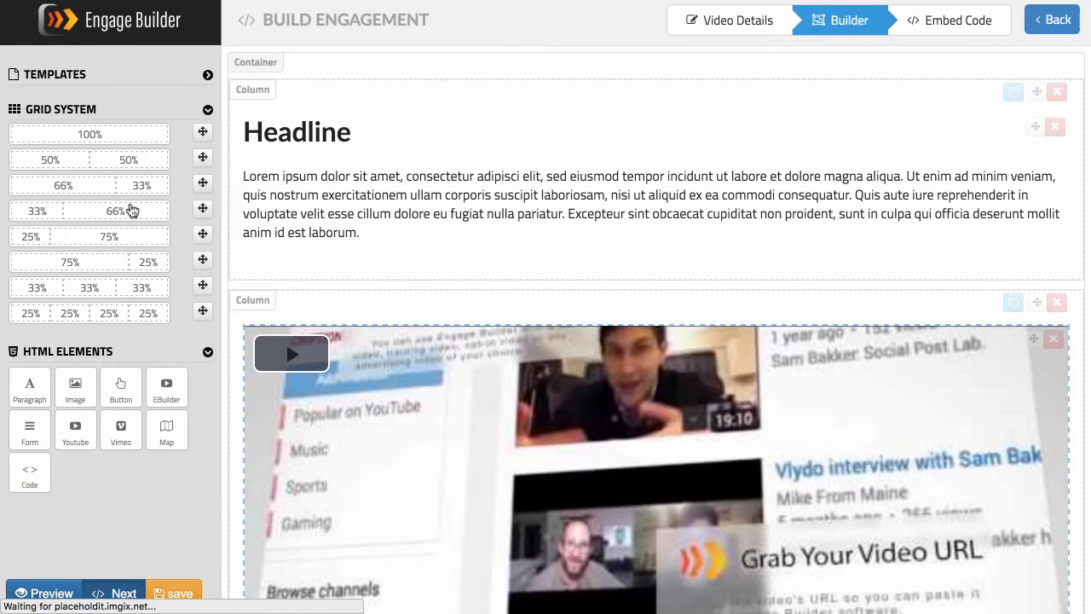
{"action": "scroll", "coordinate": [546, 297], "scroll_direction": "down", "scroll_amount": 3}
{"action": "scroll", "coordinate": [592, 378], "scroll_direction": "down", "scroll_amount": 1}
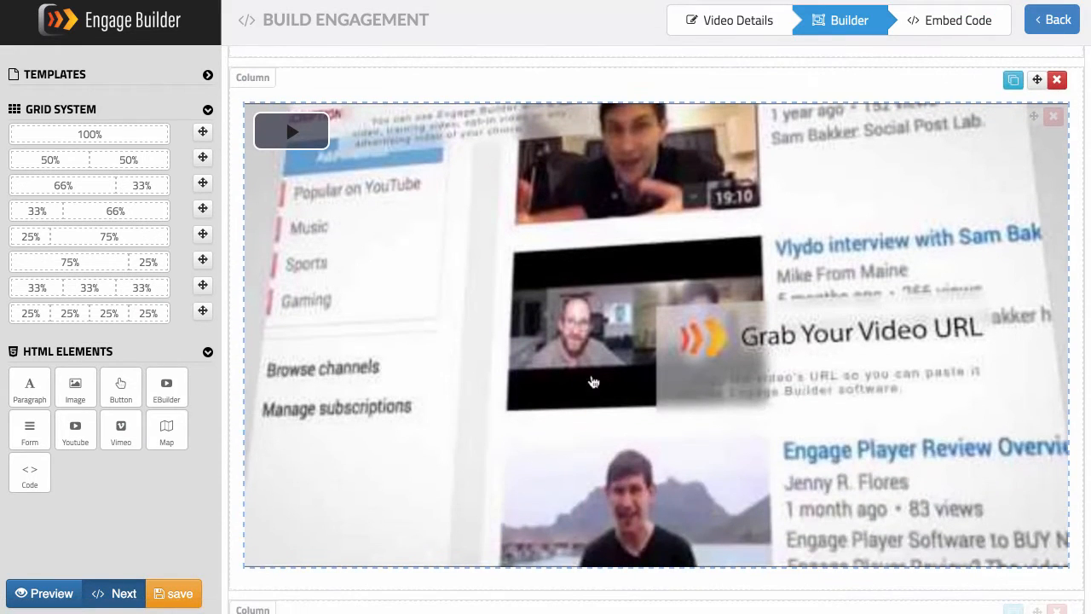
{"action": "scroll", "coordinate": [592, 383], "scroll_direction": "up", "scroll_amount": 3}
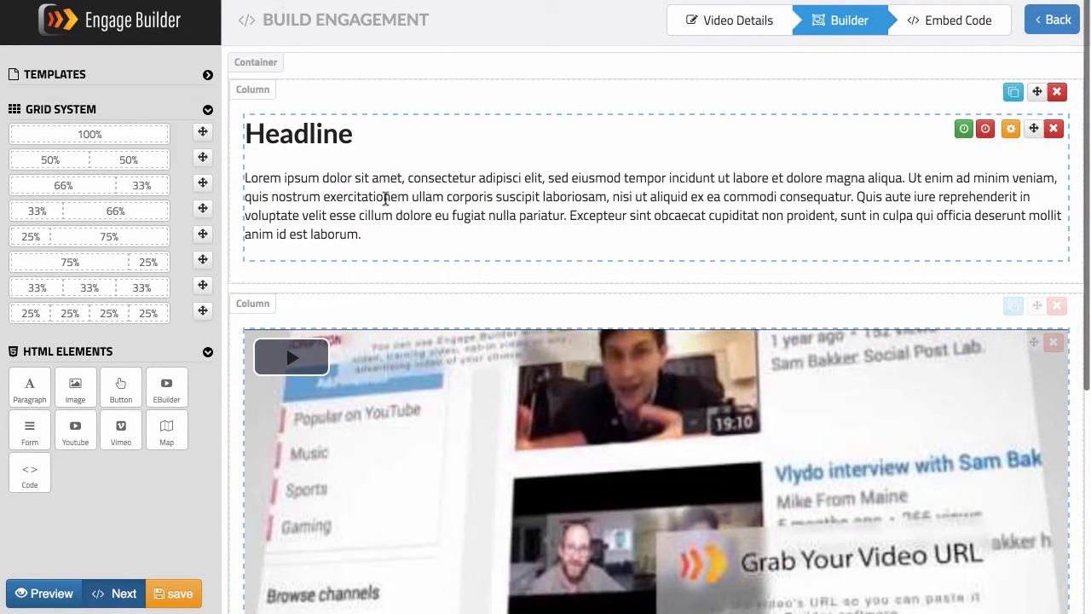
{"action": "scroll", "coordinate": [512, 426], "scroll_direction": "down", "scroll_amount": 4}
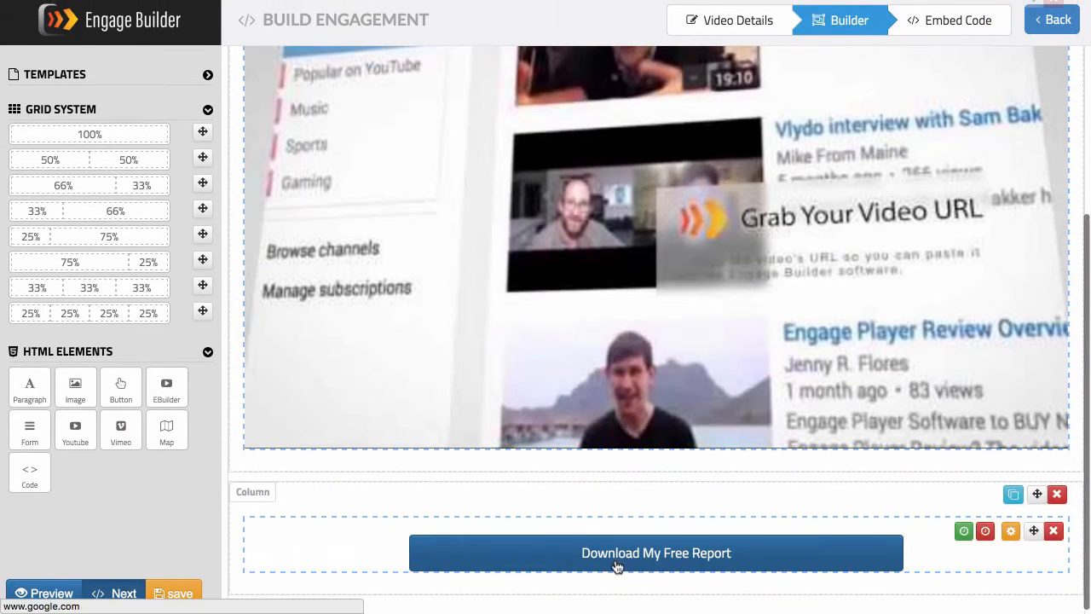
{"action": "scroll", "coordinate": [622, 443], "scroll_direction": "up", "scroll_amount": 4}
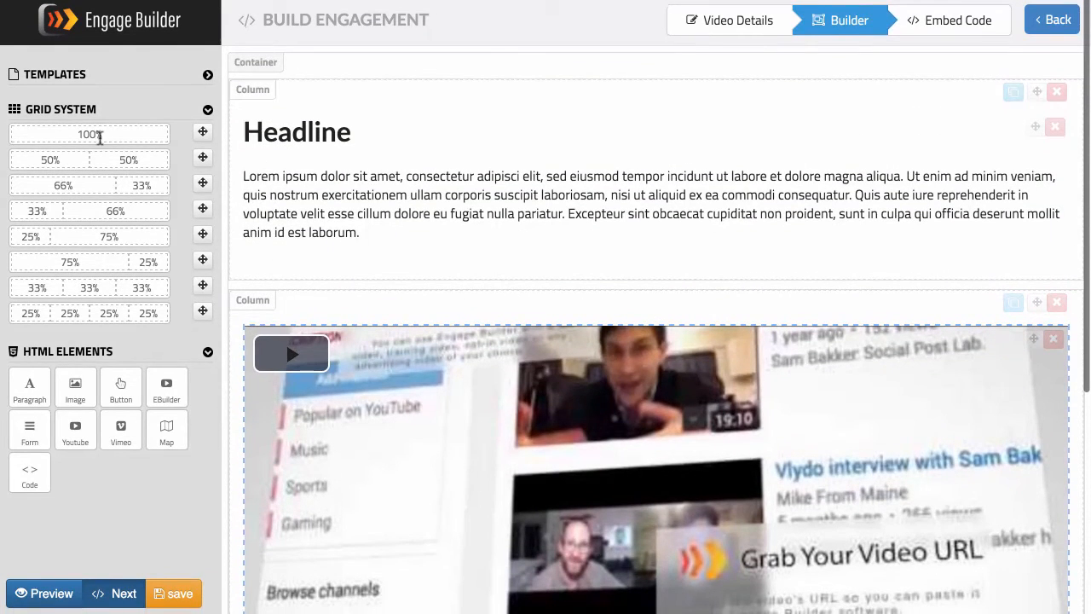
Add a 100% column row above the headline and a row of three 33% columns above the video
{"action": "left_click_drag", "start_coordinate": [203, 132], "coordinate": [435, 166]}
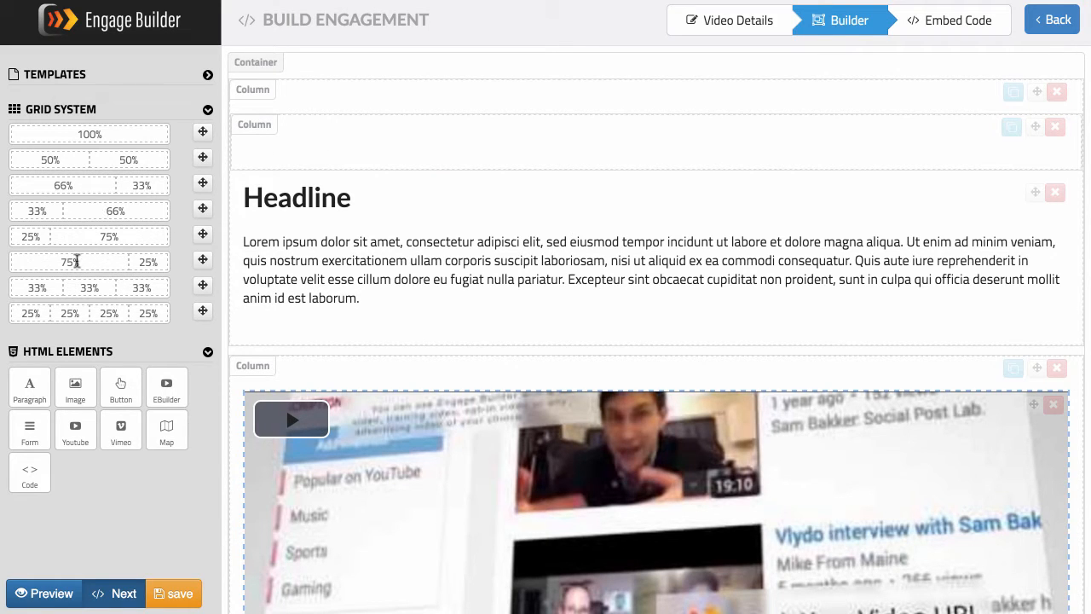
{"action": "left_click_drag", "start_coordinate": [61, 290], "coordinate": [361, 375]}
{"action": "left_click", "coordinate": [197, 297]}
{"action": "left_click_drag", "start_coordinate": [203, 288], "coordinate": [608, 370]}
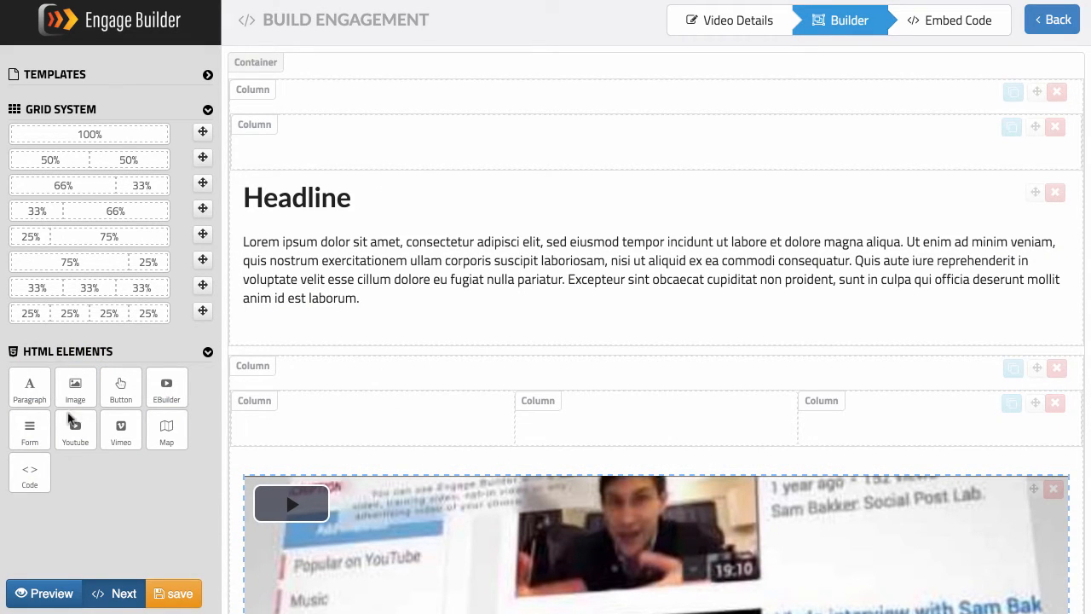
Place an Image element in each of the three 33% columns above the video
{"action": "left_click_drag", "start_coordinate": [76, 388], "coordinate": [370, 418]}
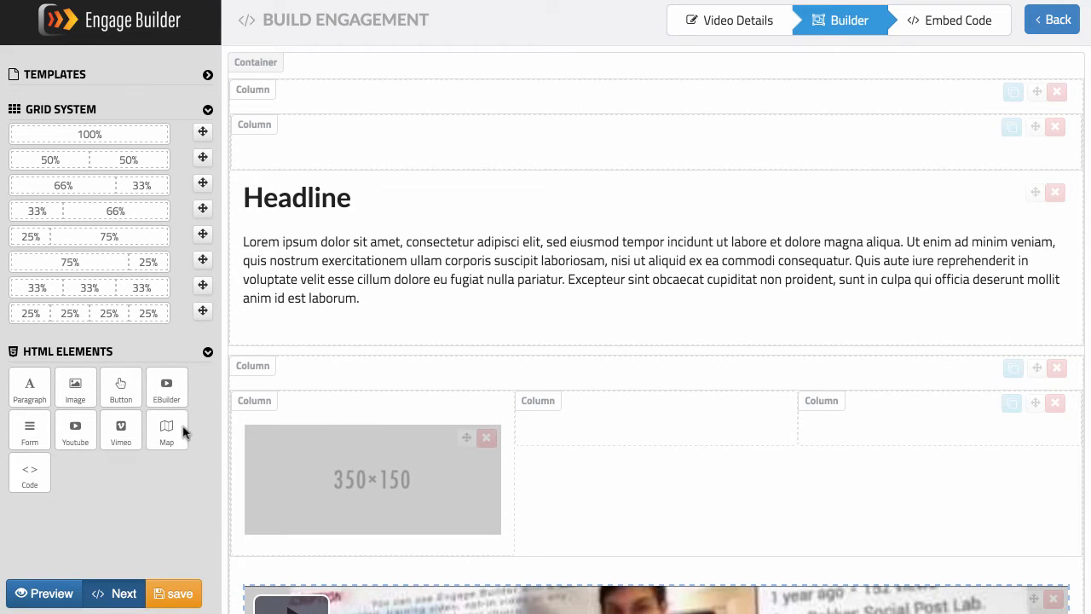
{"action": "left_click_drag", "start_coordinate": [82, 396], "coordinate": [604, 443]}
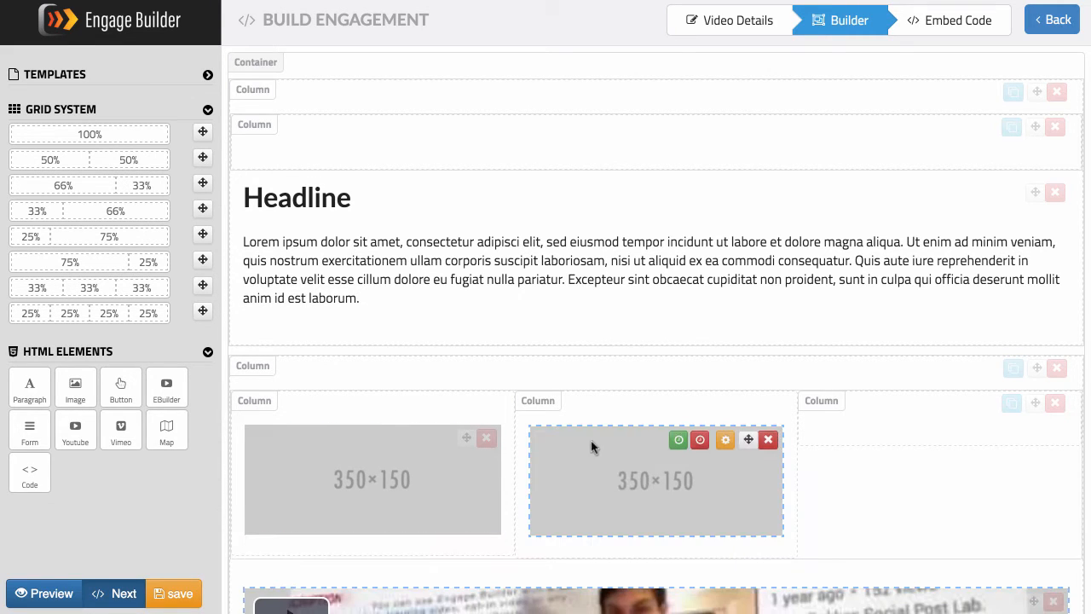
{"action": "left_click_drag", "start_coordinate": [77, 386], "coordinate": [918, 507]}
Examine the settings of the image in the third column, especially its image URL, and close them without changes
{"action": "scroll", "coordinate": [775, 489], "scroll_direction": "down", "scroll_amount": 2}
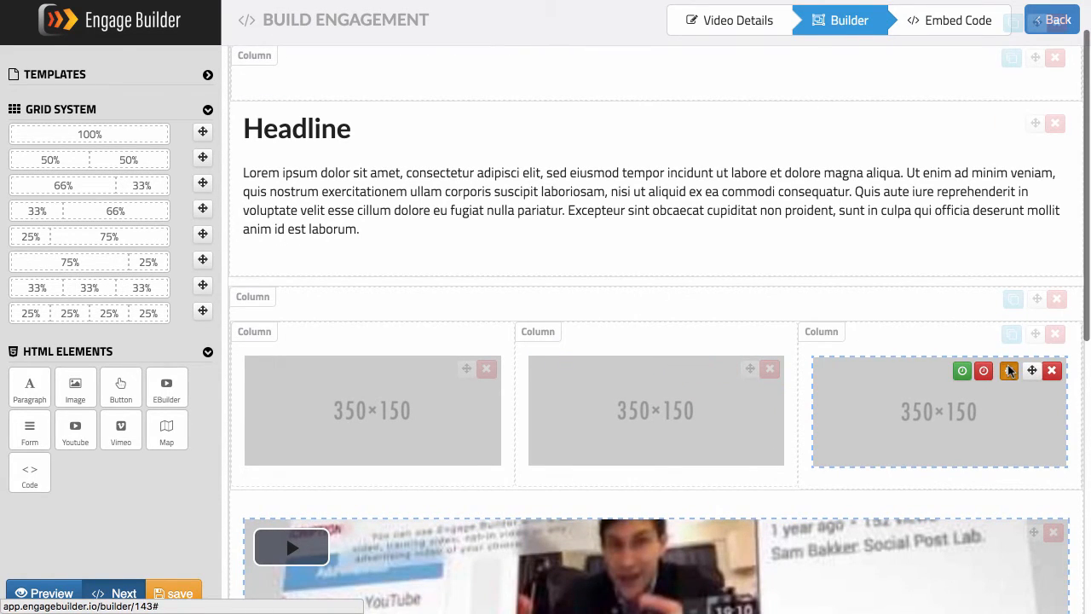
{"action": "left_click", "coordinate": [1008, 370]}
{"action": "left_click", "coordinate": [715, 173]}
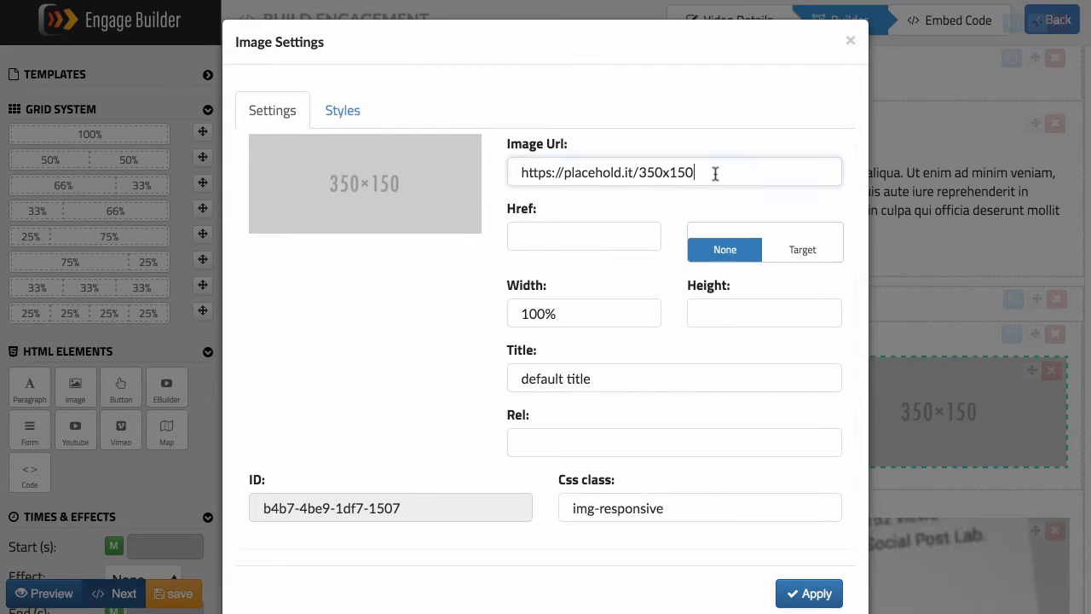
{"action": "left_click_drag", "start_coordinate": [715, 173], "coordinate": [518, 175]}
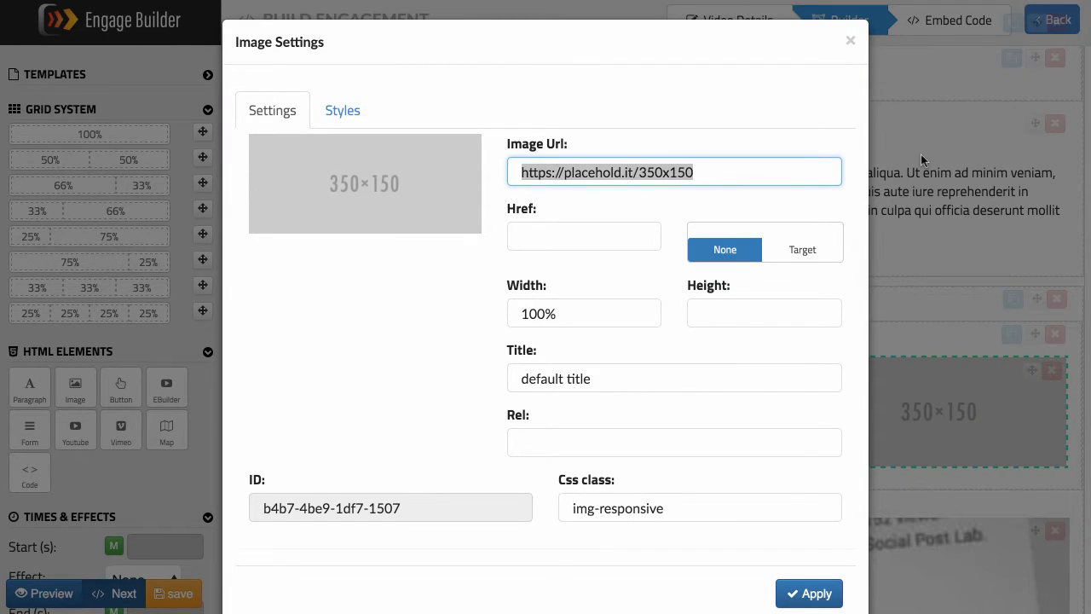
{"action": "left_click", "coordinate": [850, 40]}
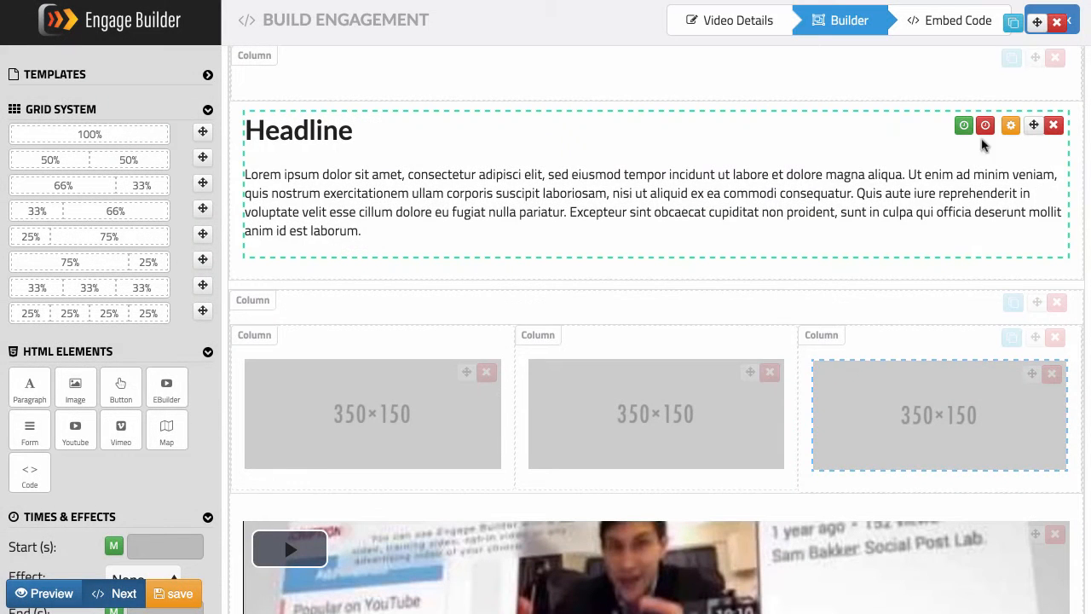
Change the paragraph's headline to "Engage Builder" and its body text to "Hey as", and apply the settings
{"action": "left_click", "coordinate": [1011, 126]}
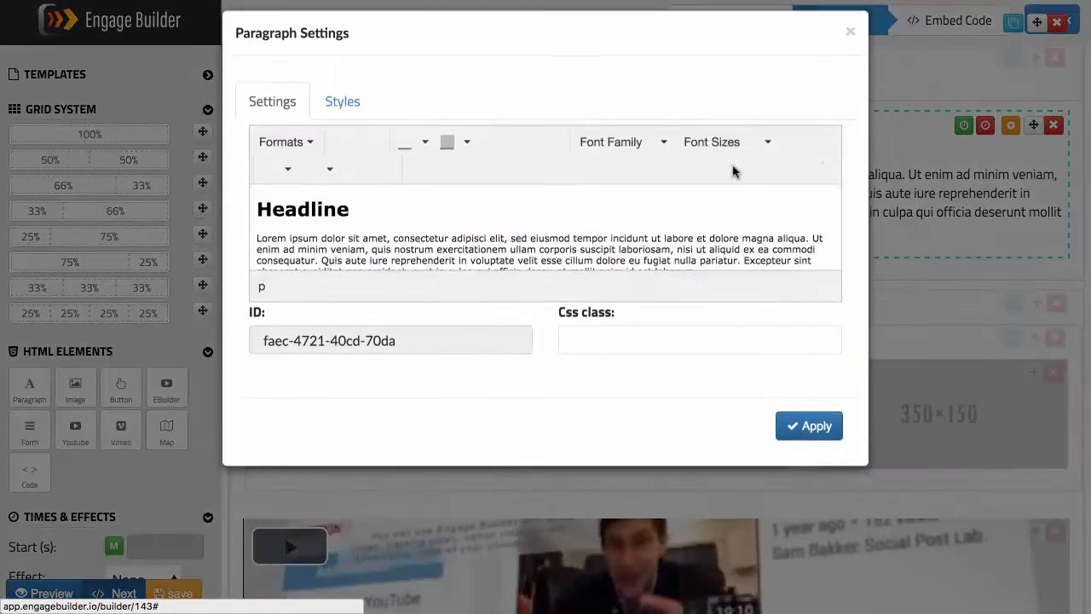
{"action": "left_click_drag", "start_coordinate": [258, 219], "coordinate": [387, 214]}
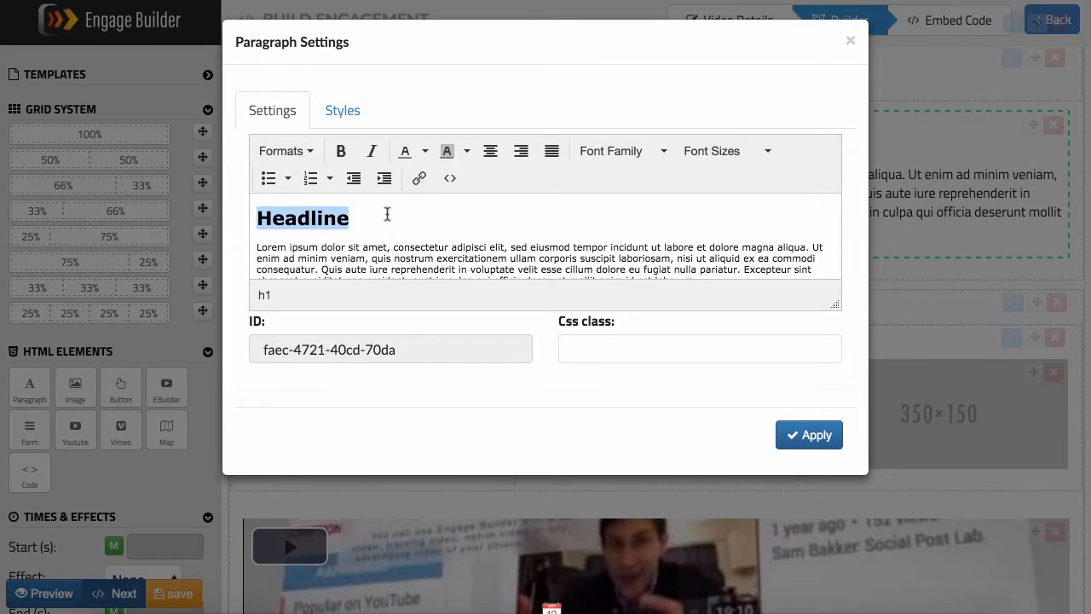
{"action": "type", "text": "Engage Builder"}
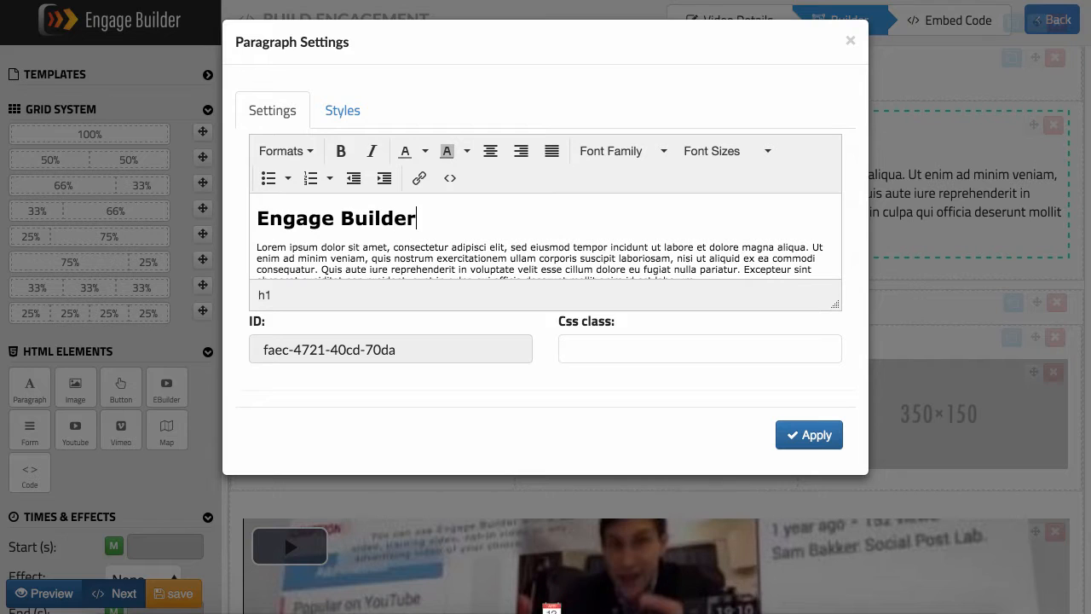
{"action": "left_click", "coordinate": [362, 113]}
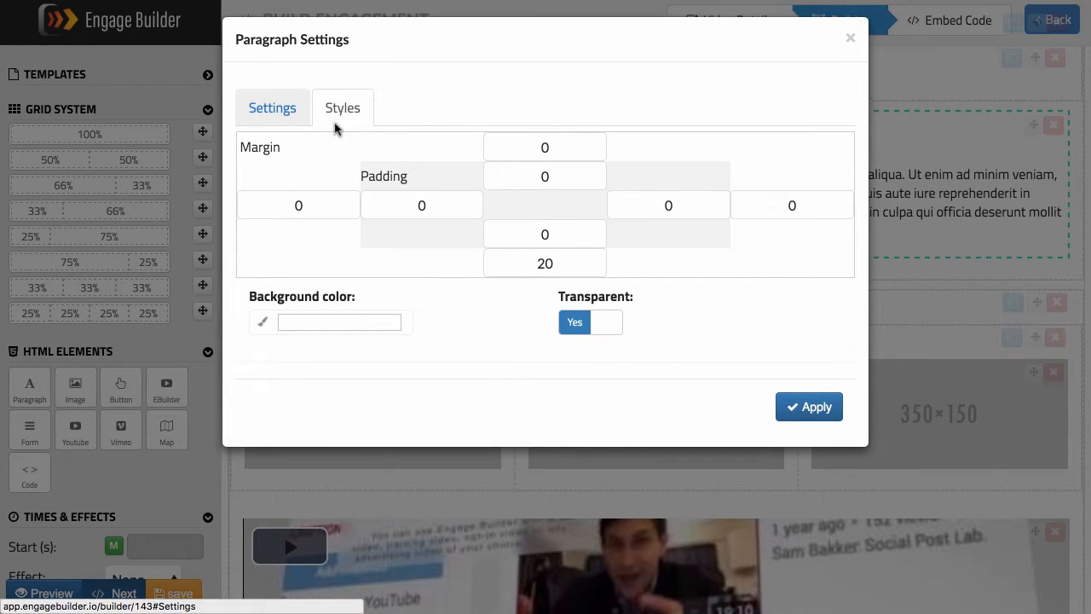
{"action": "left_click", "coordinate": [289, 114]}
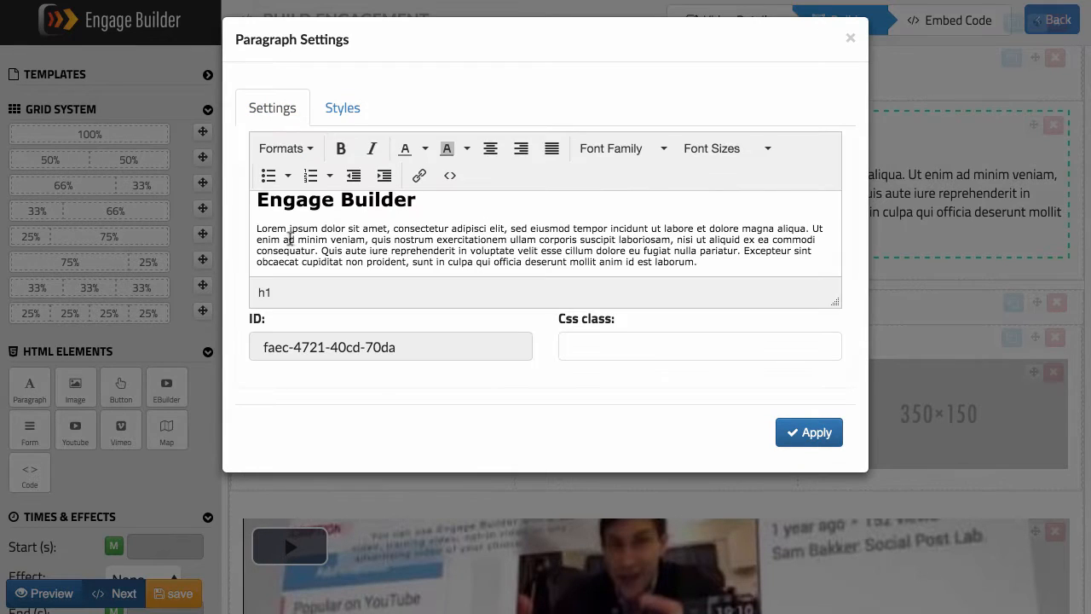
{"action": "left_click_drag", "start_coordinate": [257, 228], "coordinate": [691, 273]}
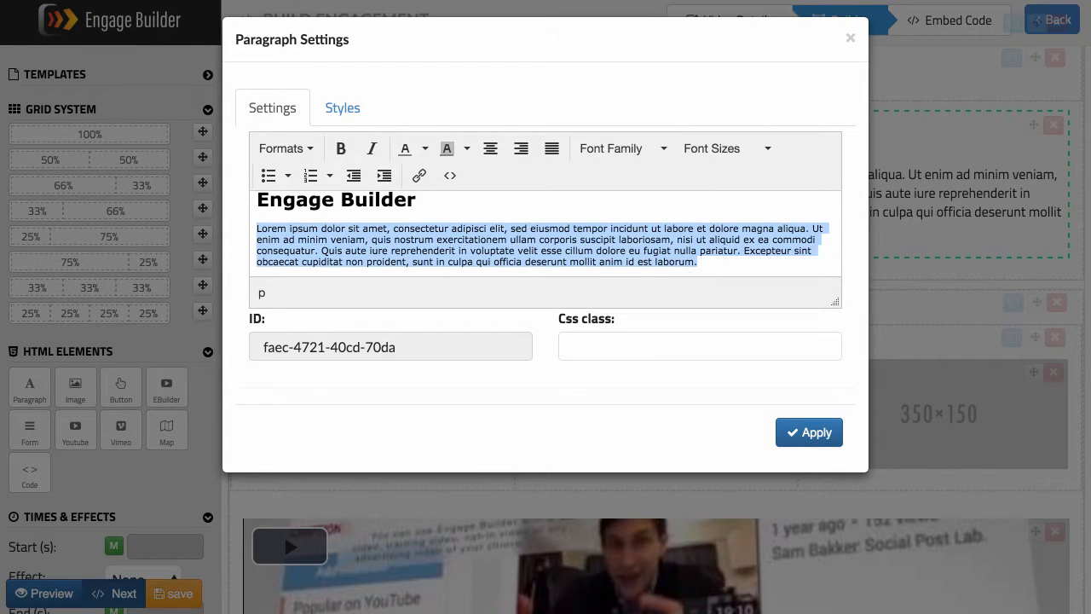
{"action": "type", "text": "Hey as"}
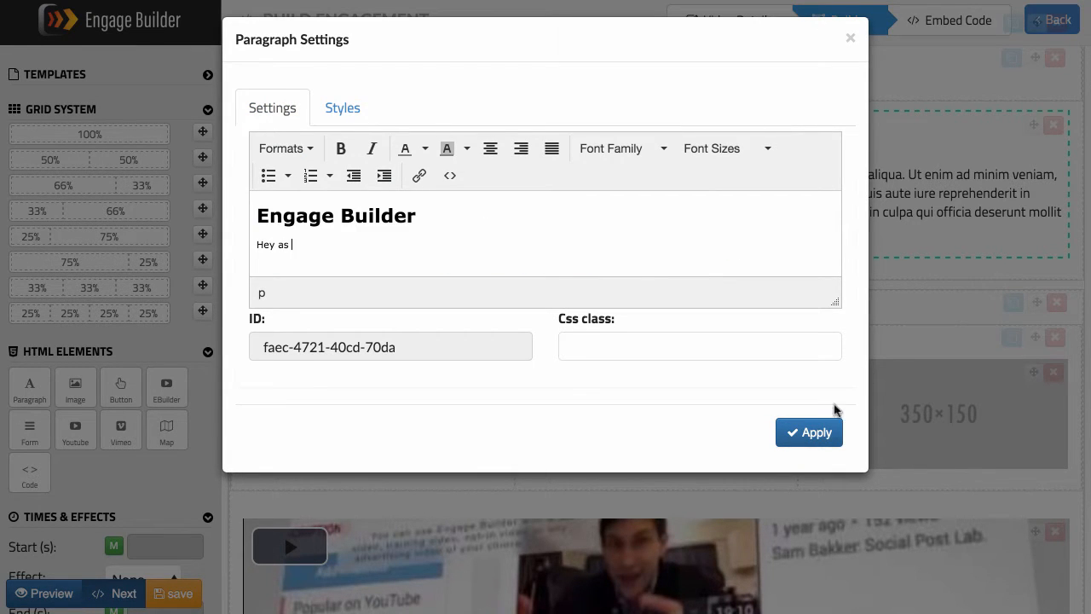
{"action": "left_click", "coordinate": [814, 432]}
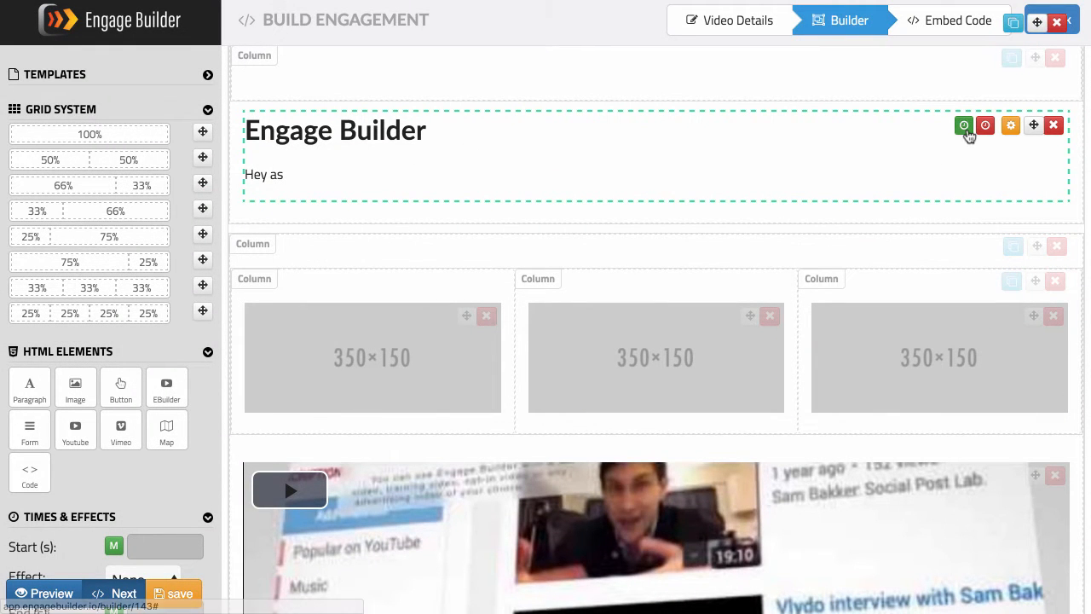
Time the "Engage Builder" paragraph to start at 10 seconds and end at 20 seconds
{"action": "left_click", "coordinate": [963, 127]}
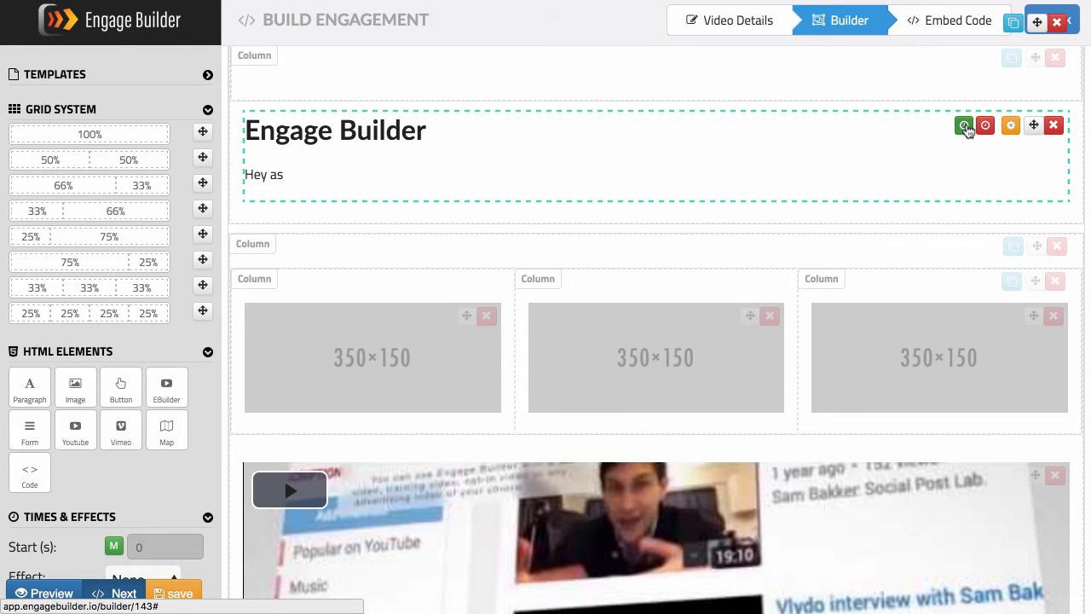
{"action": "scroll", "coordinate": [114, 426], "scroll_direction": "down", "scroll_amount": 2}
{"action": "left_click", "coordinate": [138, 447]}
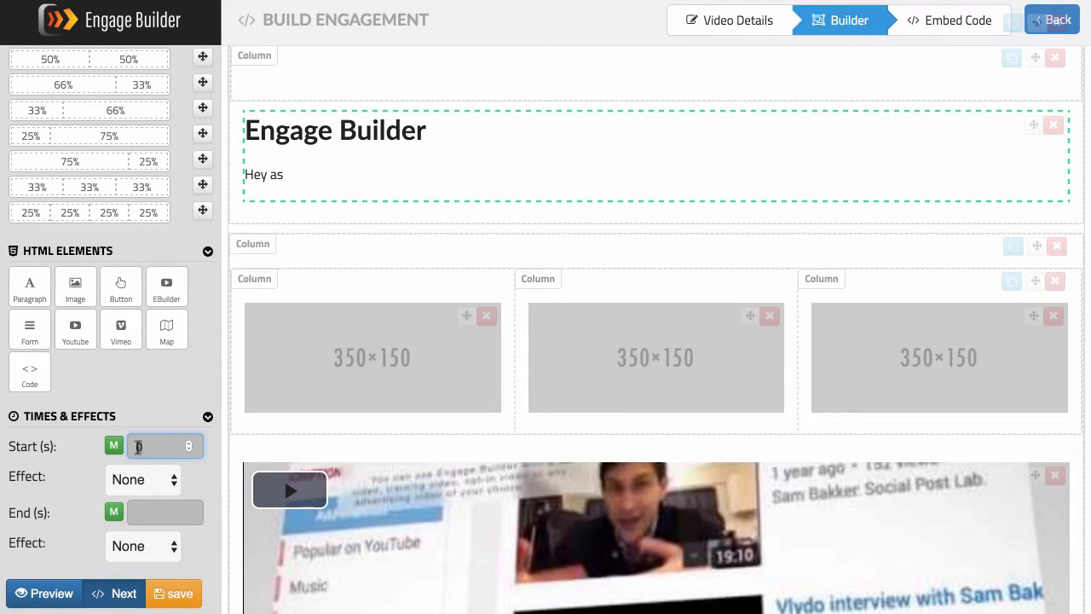
{"action": "left_click", "coordinate": [163, 415]}
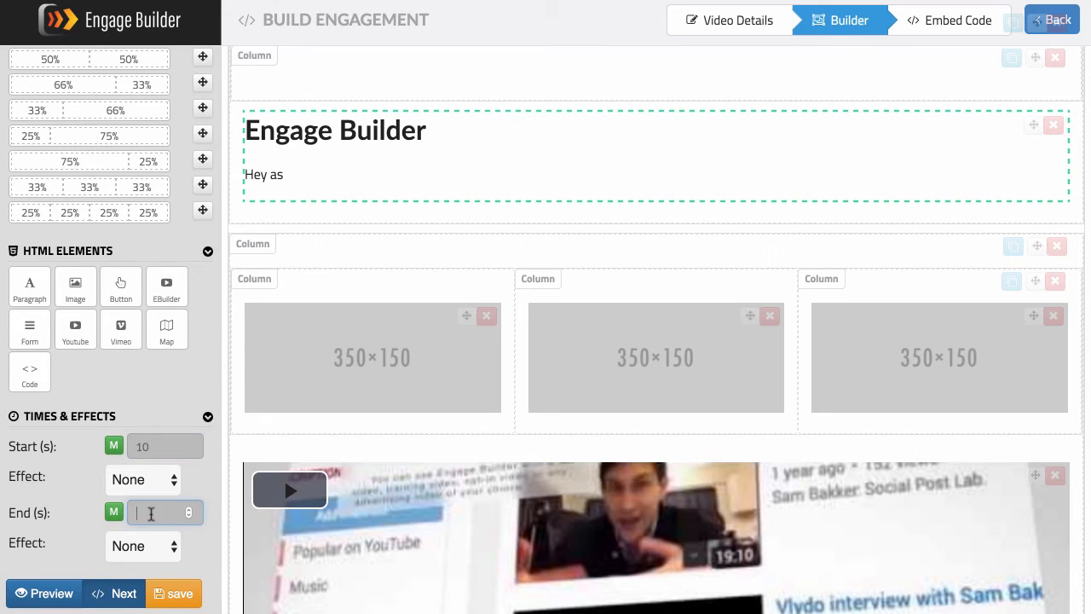
Set the paragraph's start effect to Slide and its end effect to Blind
{"action": "left_click", "coordinate": [141, 480]}
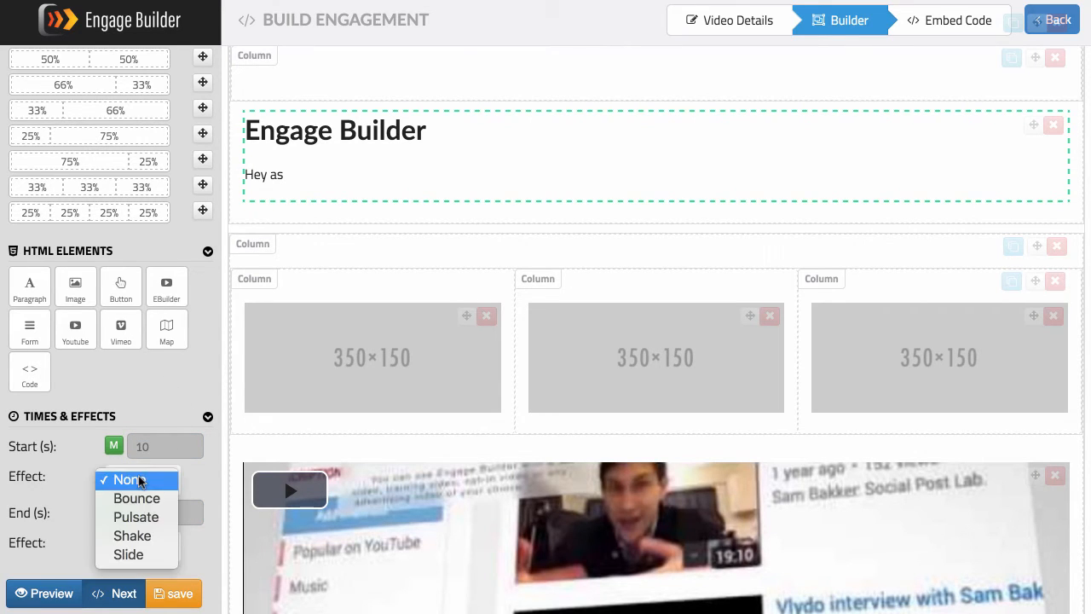
{"action": "left_click", "coordinate": [133, 508]}
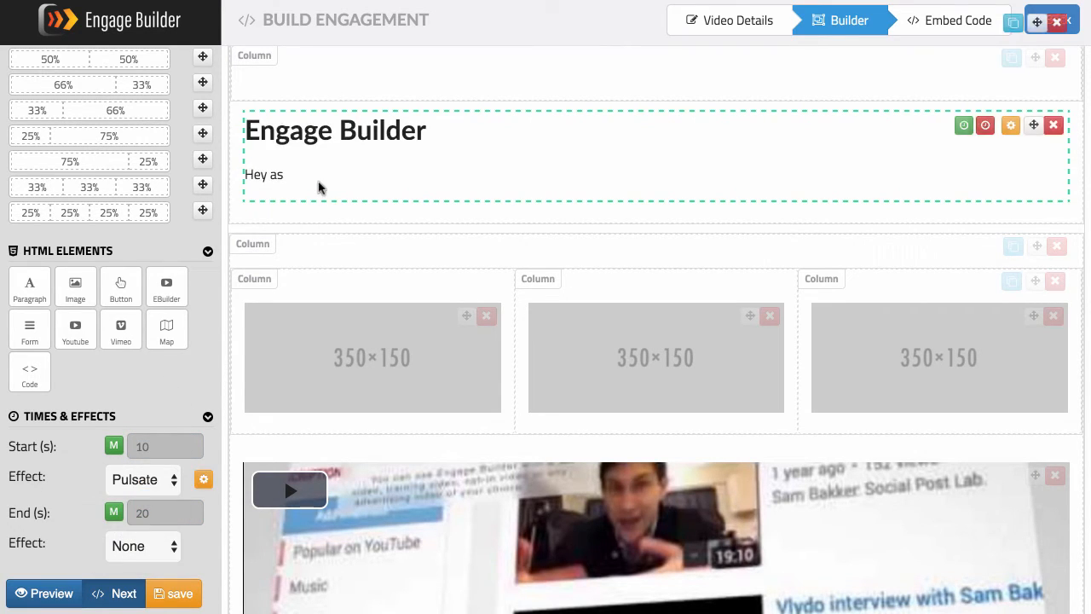
{"action": "left_click", "coordinate": [142, 480]}
{"action": "left_click", "coordinate": [126, 516]}
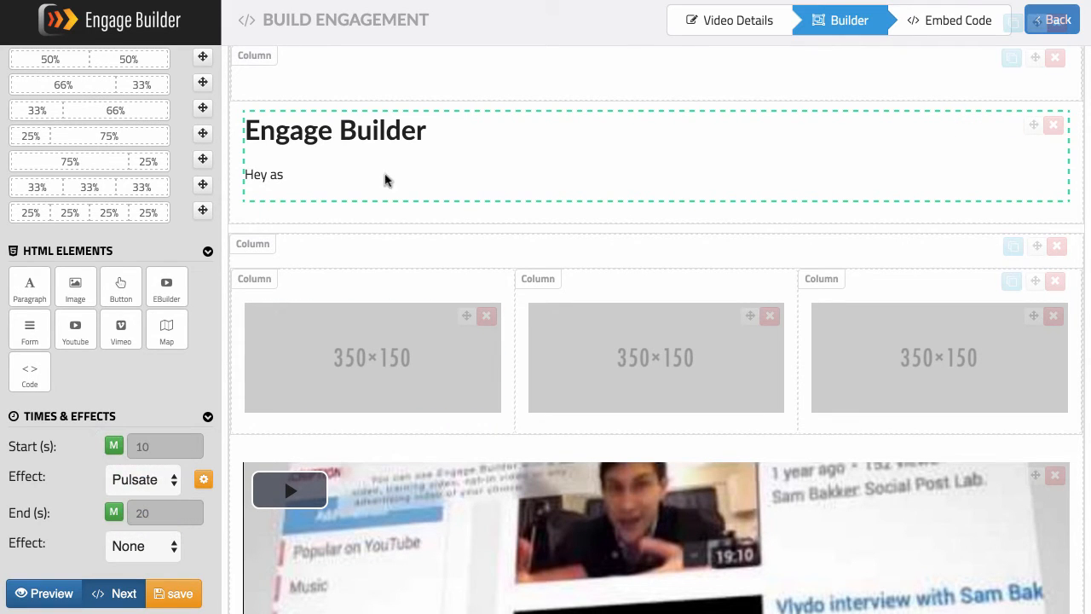
{"action": "scroll", "coordinate": [85, 482], "scroll_direction": "down", "scroll_amount": 2}
{"action": "left_click", "coordinate": [129, 529]}
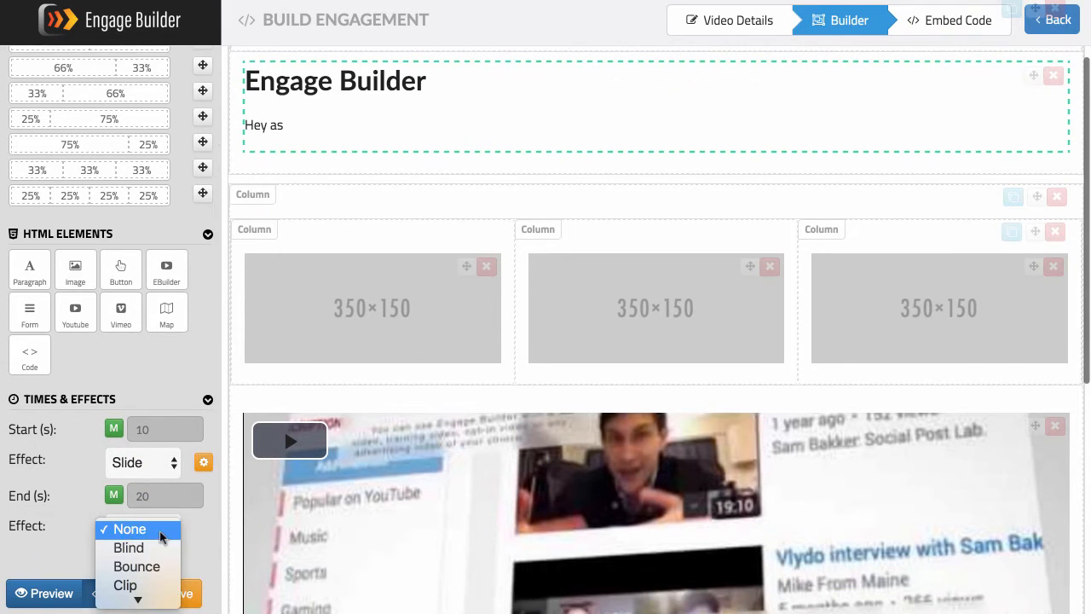
{"action": "left_click", "coordinate": [152, 550]}
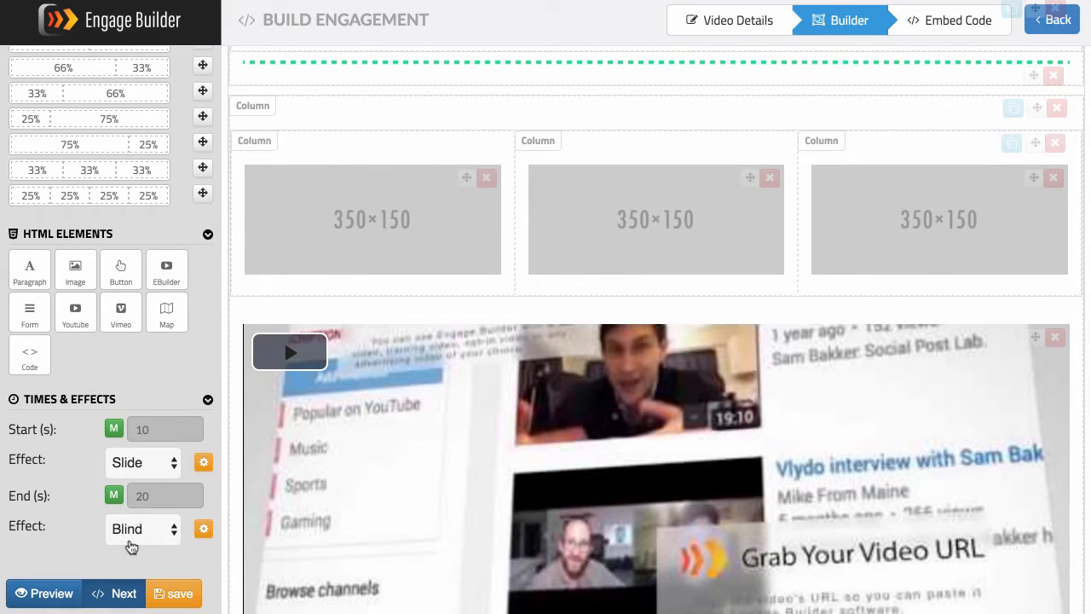
Turn on Auto Start Video, Loop Video and Pause When Video is Off Screen in the embedded video's settings
{"action": "scroll", "coordinate": [506, 435], "scroll_direction": "up", "scroll_amount": 3}
{"action": "scroll", "coordinate": [506, 434], "scroll_direction": "down", "scroll_amount": 5}
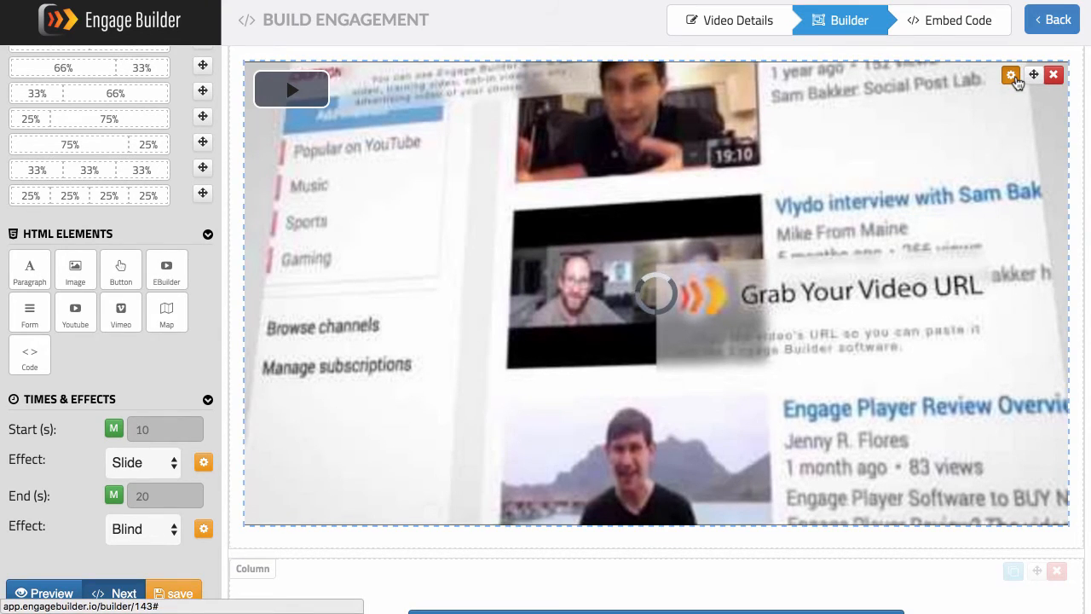
{"action": "left_click", "coordinate": [1013, 76]}
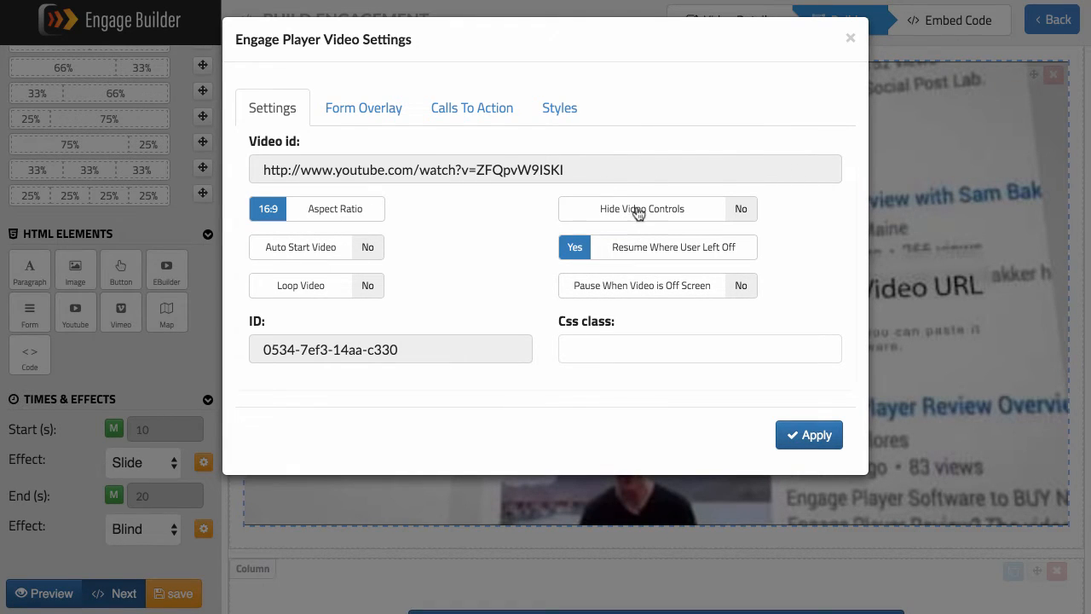
{"action": "left_click", "coordinate": [323, 246]}
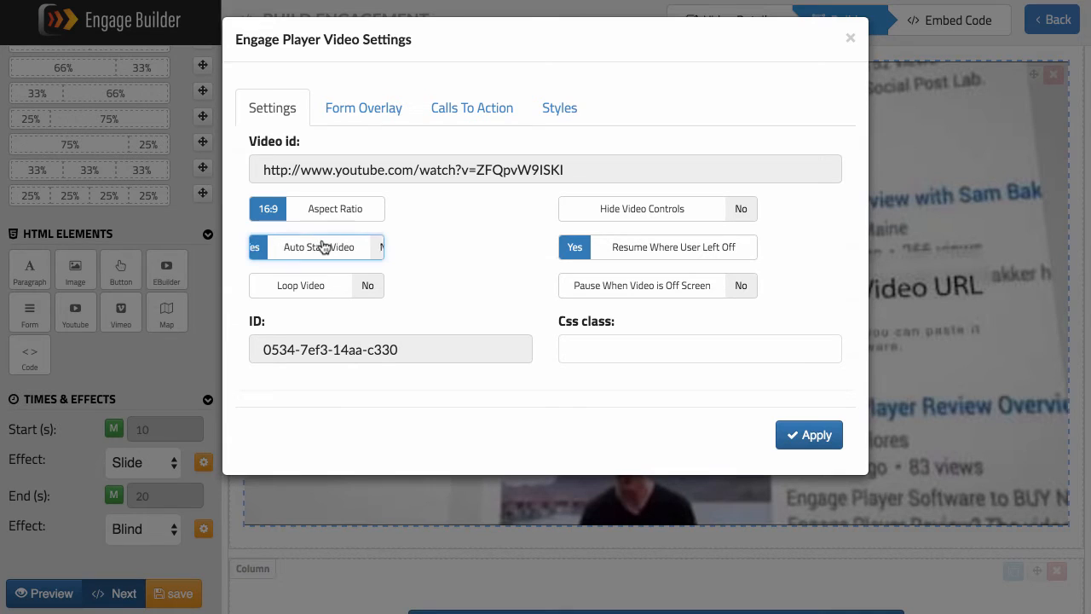
{"action": "left_click", "coordinate": [318, 285]}
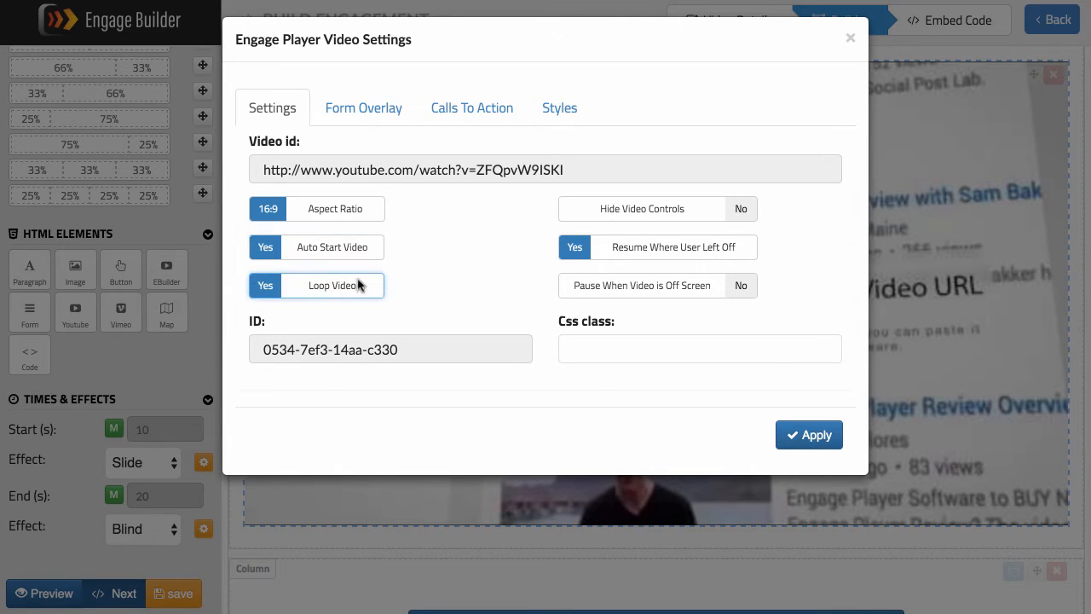
{"action": "left_click", "coordinate": [699, 300]}
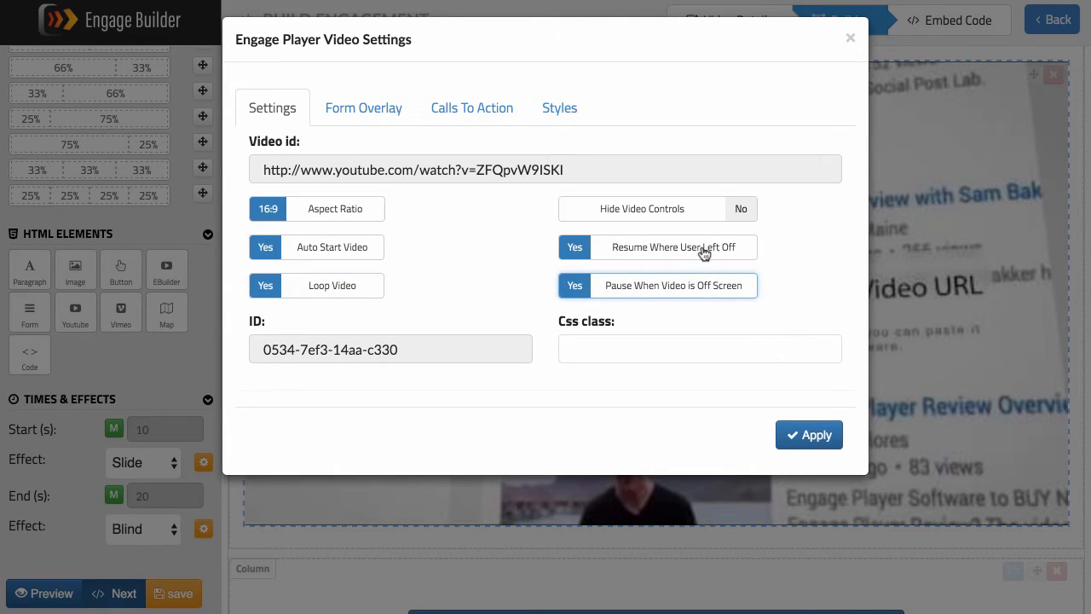
{"action": "left_click", "coordinate": [702, 219]}
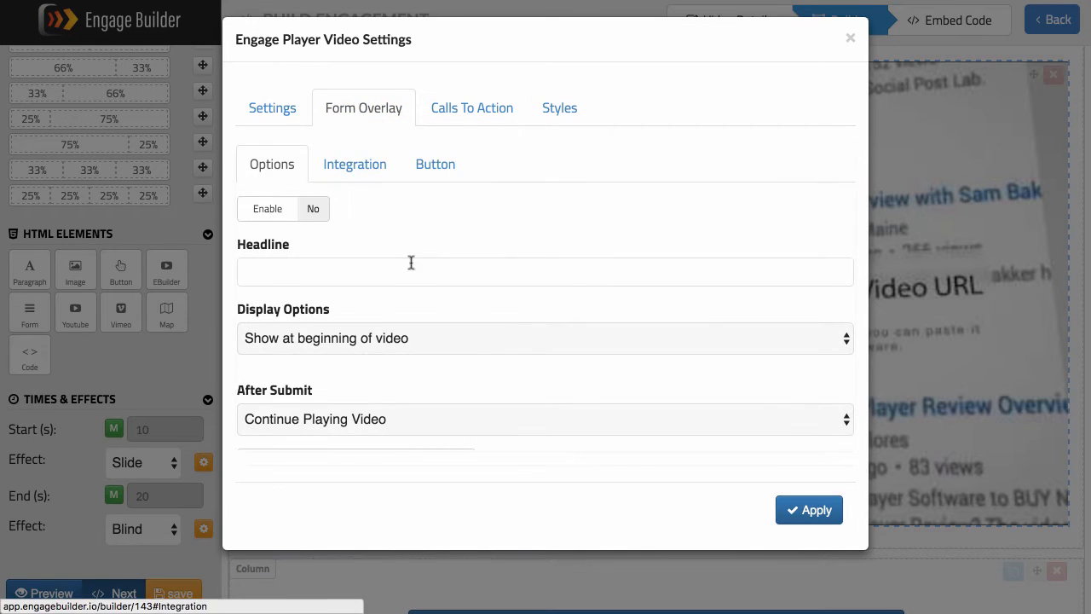
Enable the video's form overlay and examine its integration fields and button styling options
{"action": "left_click", "coordinate": [292, 215]}
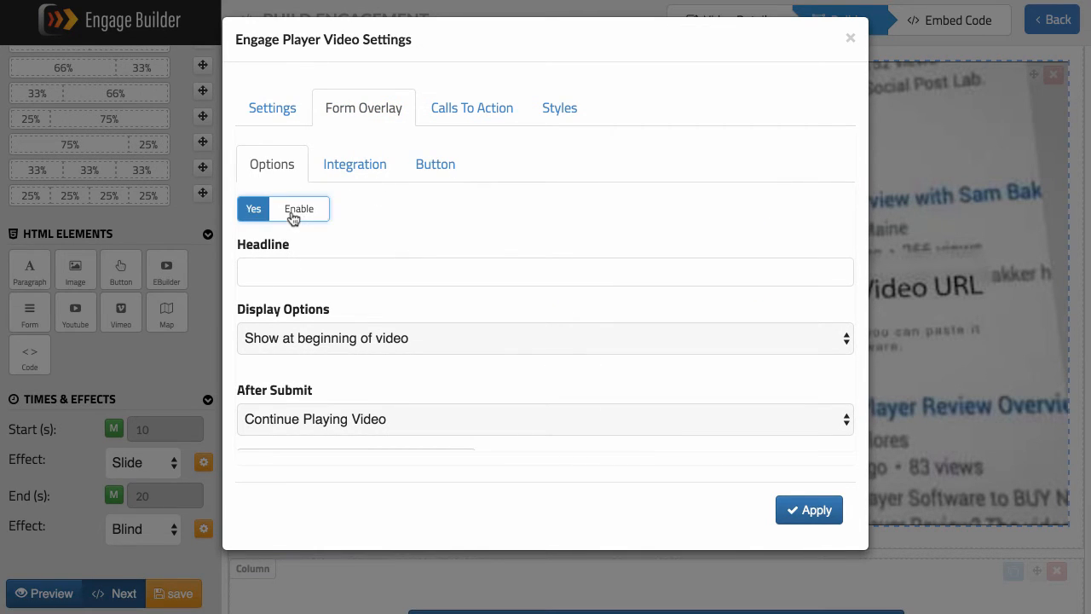
{"action": "left_click", "coordinate": [286, 274]}
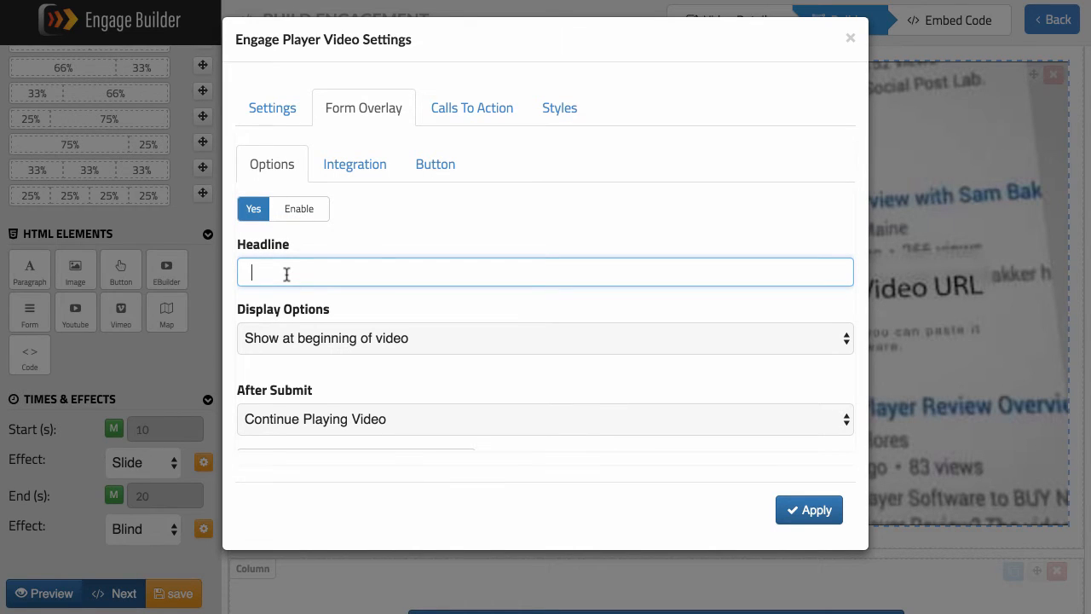
{"action": "left_click", "coordinate": [366, 177]}
{"action": "scroll", "coordinate": [390, 321], "scroll_direction": "down", "scroll_amount": 1}
{"action": "scroll", "coordinate": [390, 322], "scroll_direction": "down", "scroll_amount": 2}
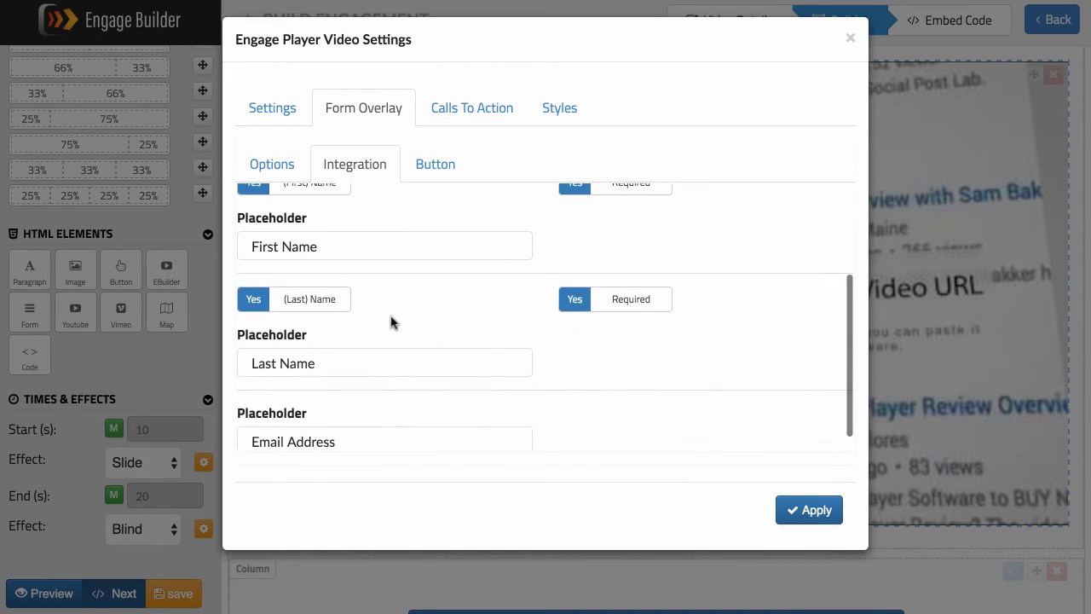
{"action": "scroll", "coordinate": [390, 321], "scroll_direction": "down", "scroll_amount": 1}
{"action": "left_click", "coordinate": [433, 167]}
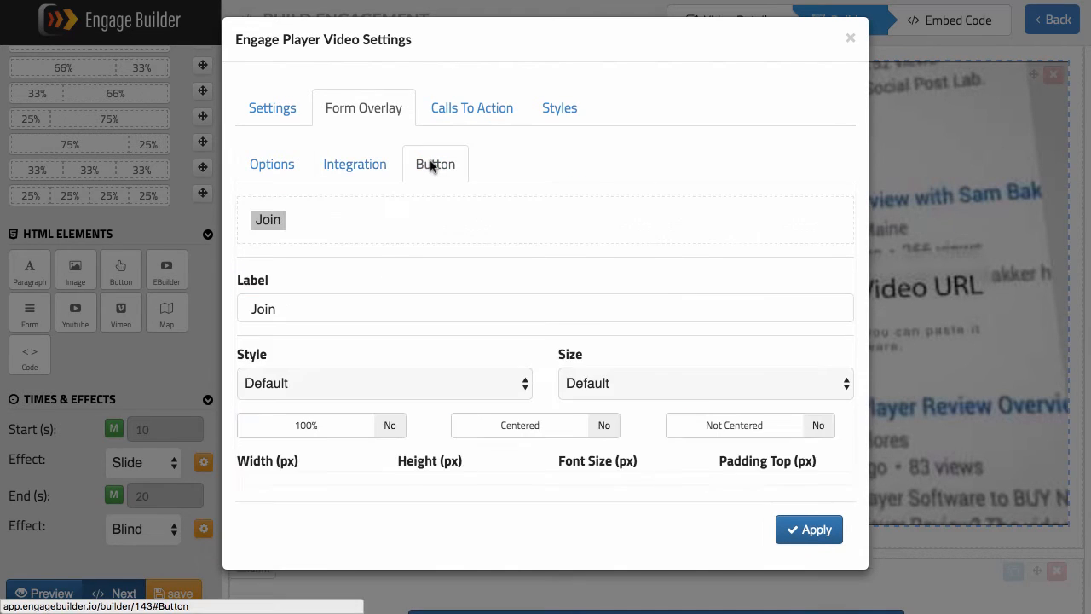
{"action": "scroll", "coordinate": [440, 336], "scroll_direction": "down", "scroll_amount": 2}
{"action": "scroll", "coordinate": [441, 336], "scroll_direction": "down", "scroll_amount": 3}
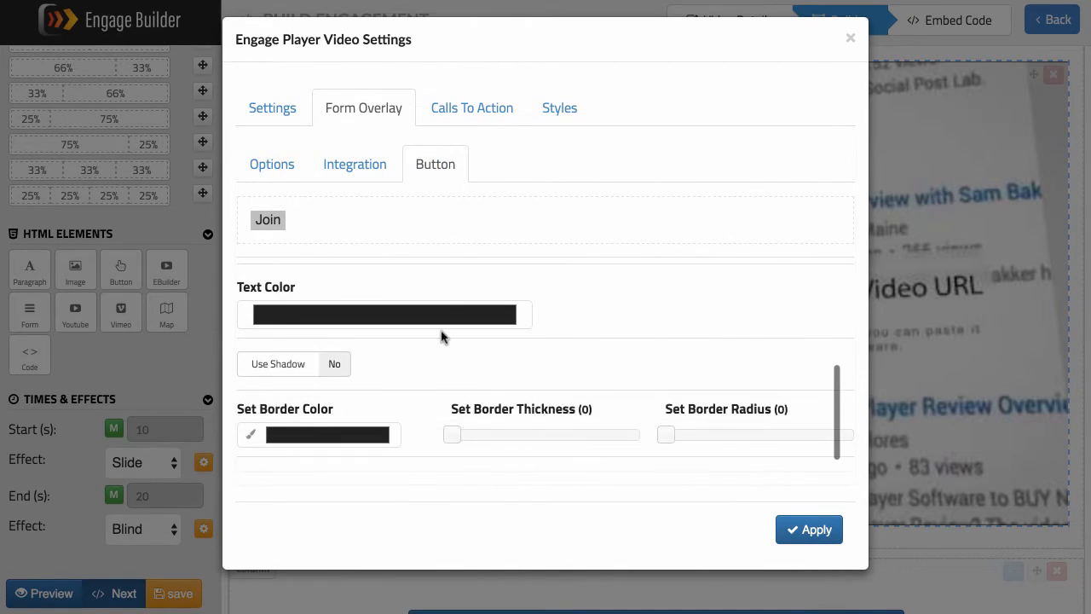
{"action": "scroll", "coordinate": [441, 336], "scroll_direction": "up", "scroll_amount": 1}
{"action": "scroll", "coordinate": [440, 336], "scroll_direction": "up", "scroll_amount": 5}
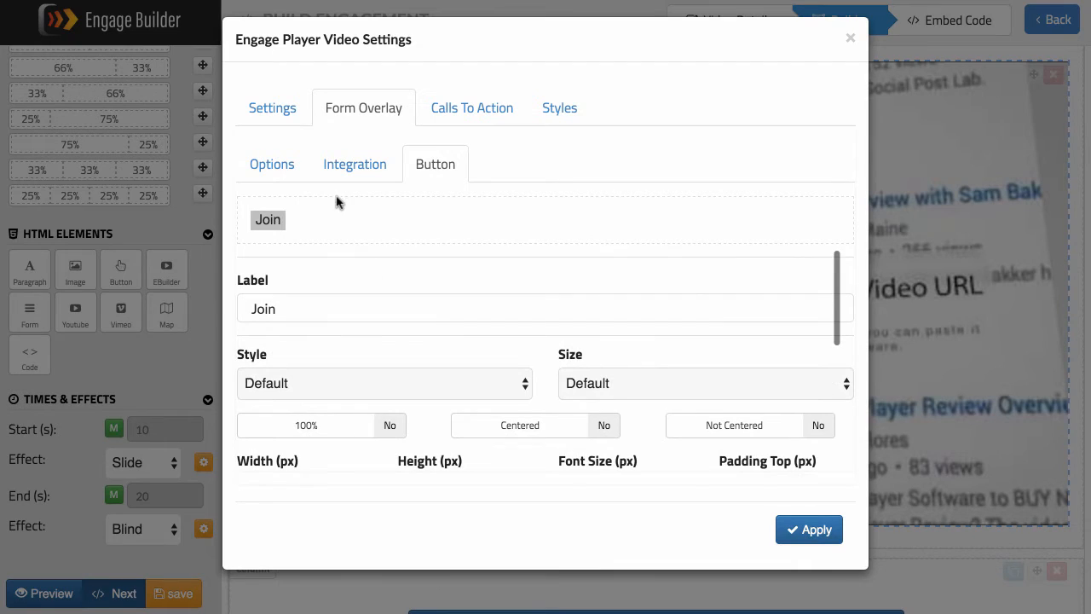
Set the form overlay's headline to "Subscribe to find out more" and its display option to Custom Time
{"action": "left_click", "coordinate": [285, 163]}
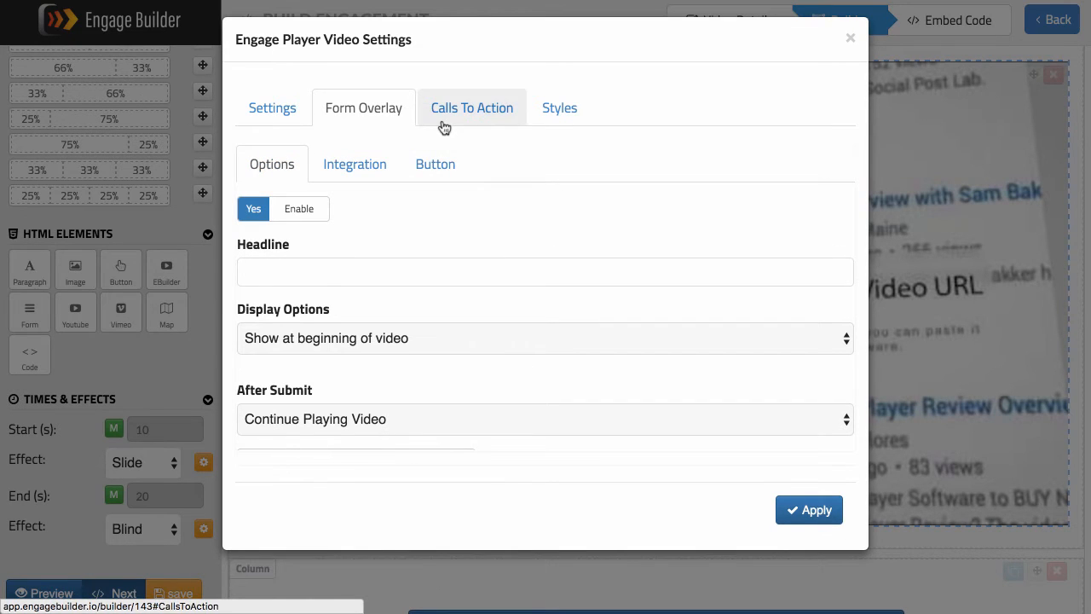
{"action": "left_click", "coordinate": [380, 271]}
{"action": "type", "text": "Subscribe to find out more"}
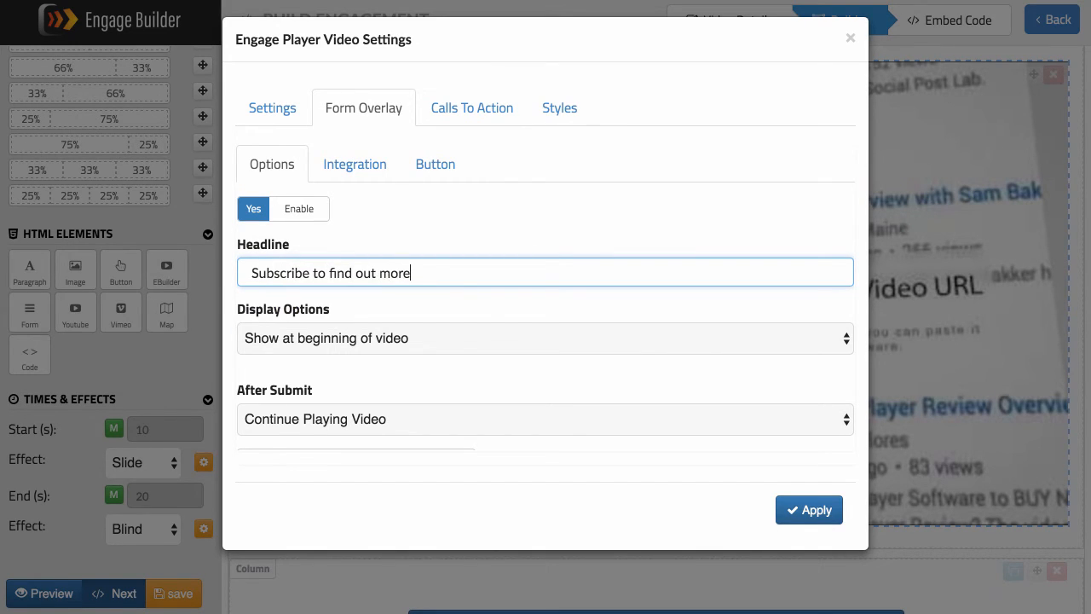
{"action": "left_click", "coordinate": [446, 329]}
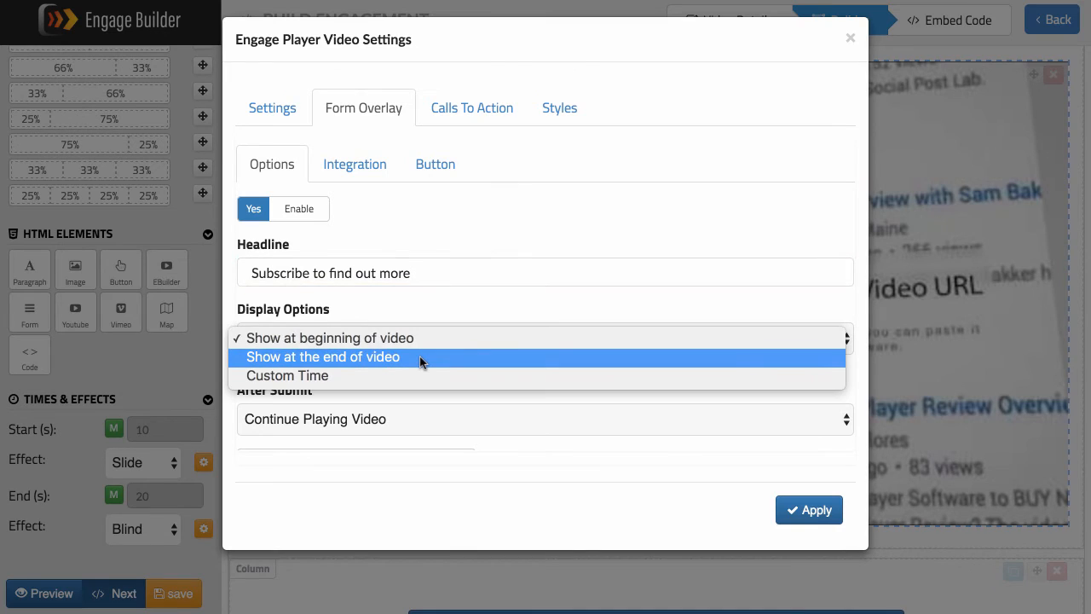
{"action": "left_click", "coordinate": [415, 375]}
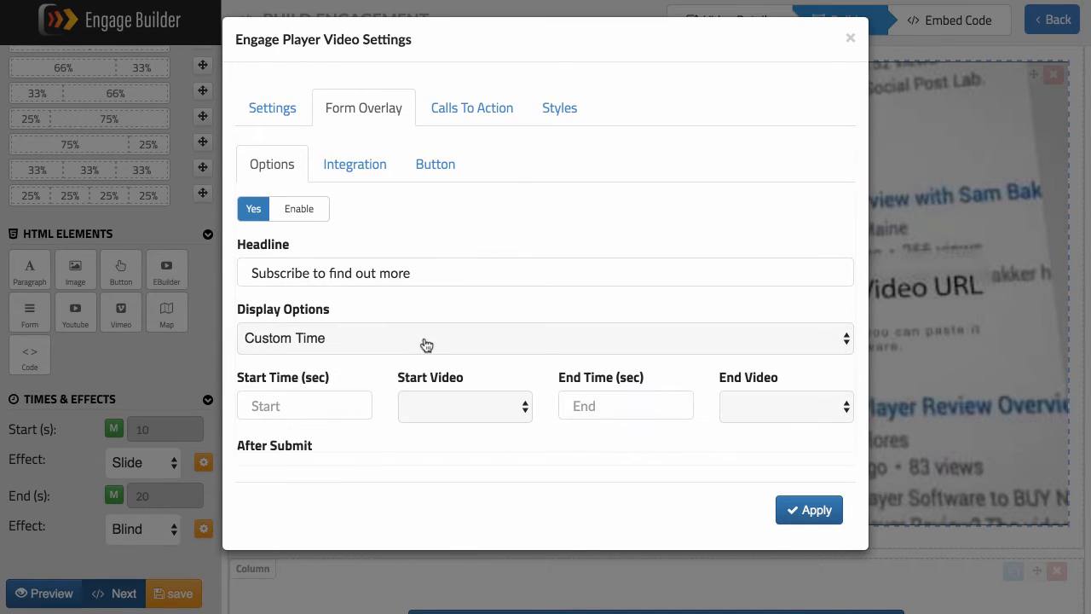
Set the form overlay's start time to 10 seconds and check the start video choices and after-submit options
{"action": "left_click", "coordinate": [331, 398]}
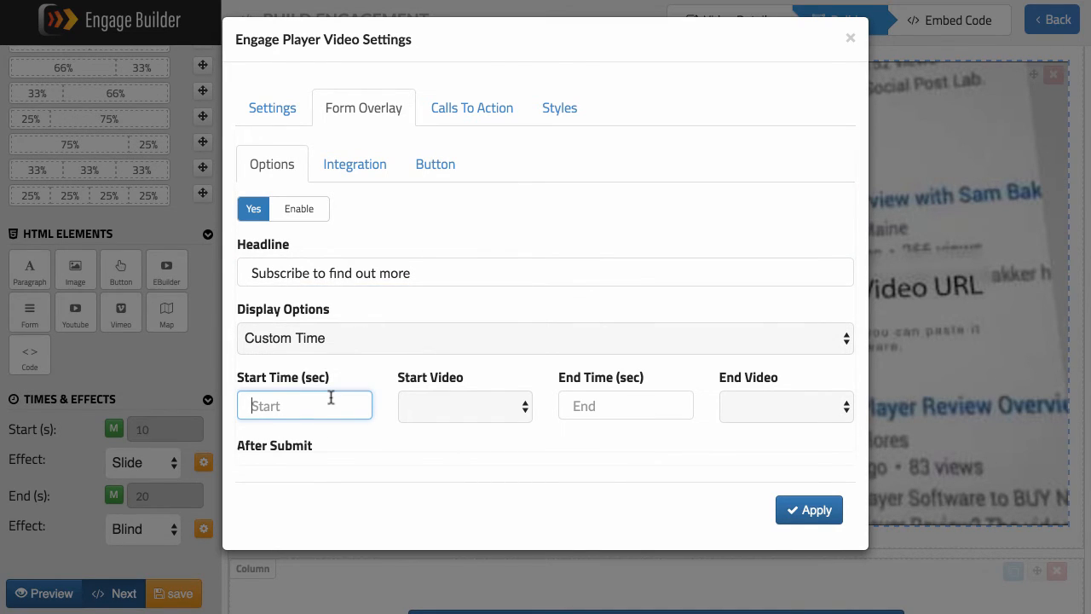
{"action": "scroll", "coordinate": [433, 379], "scroll_direction": "down", "scroll_amount": 2}
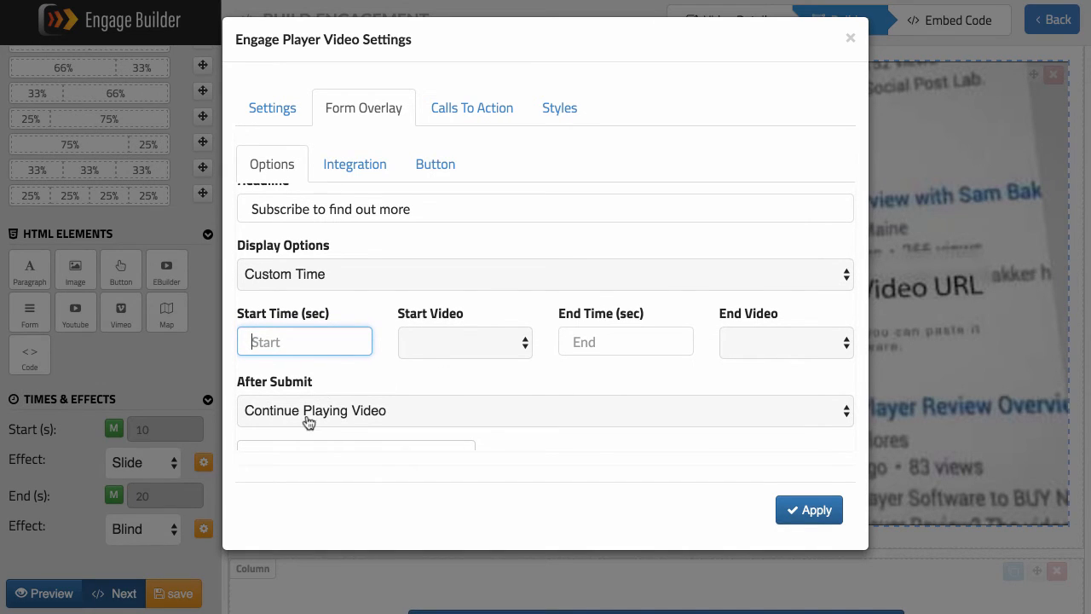
{"action": "type", "text": "10"}
{"action": "left_click", "coordinate": [484, 341]}
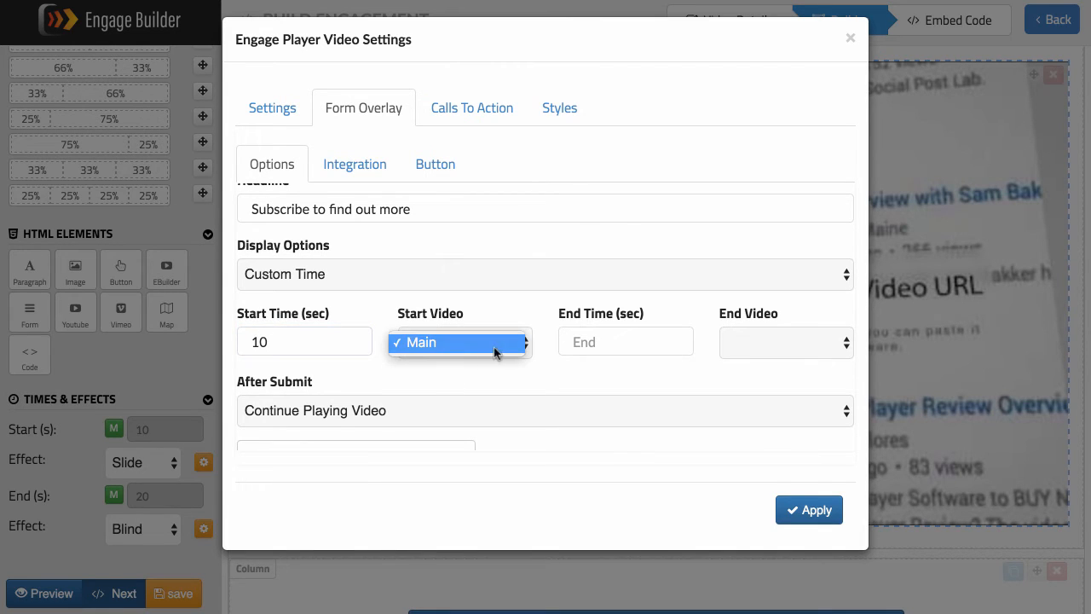
{"action": "left_click", "coordinate": [619, 394]}
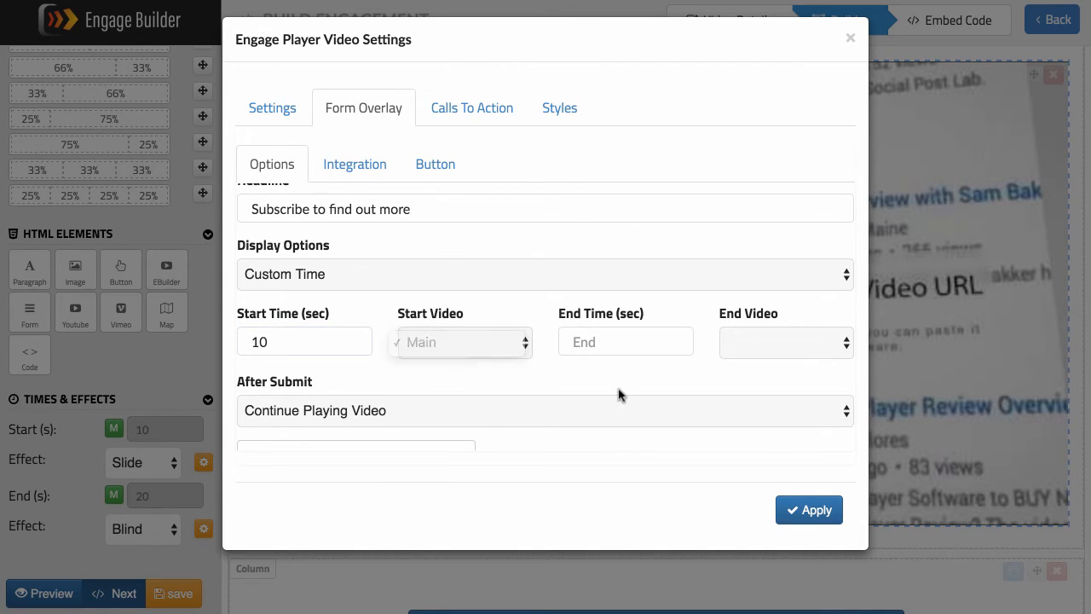
{"action": "scroll", "coordinate": [726, 419], "scroll_direction": "down", "scroll_amount": 1}
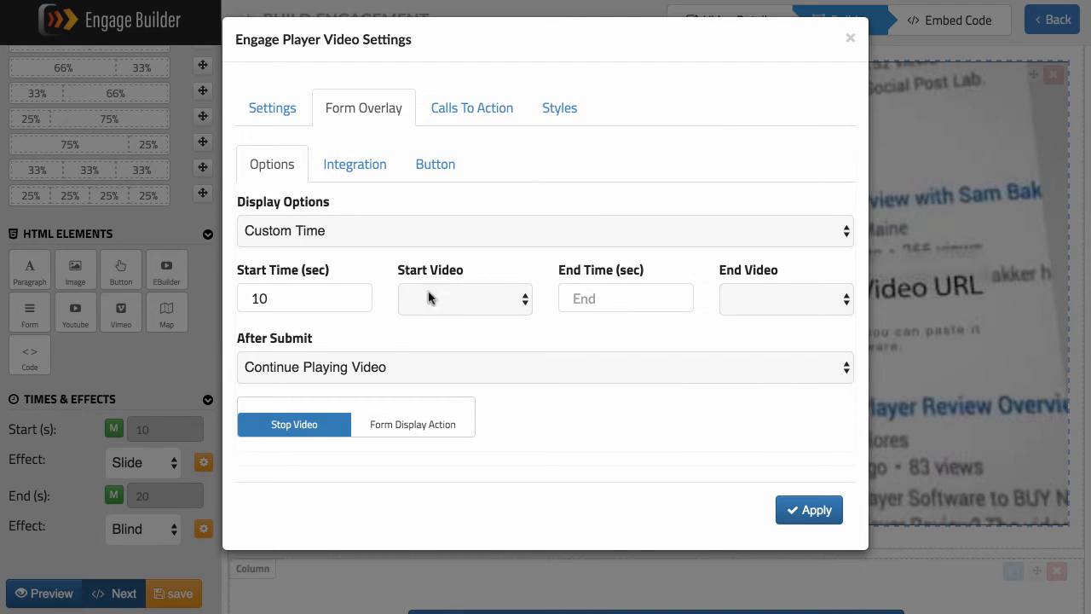
{"action": "left_click", "coordinate": [809, 509]}
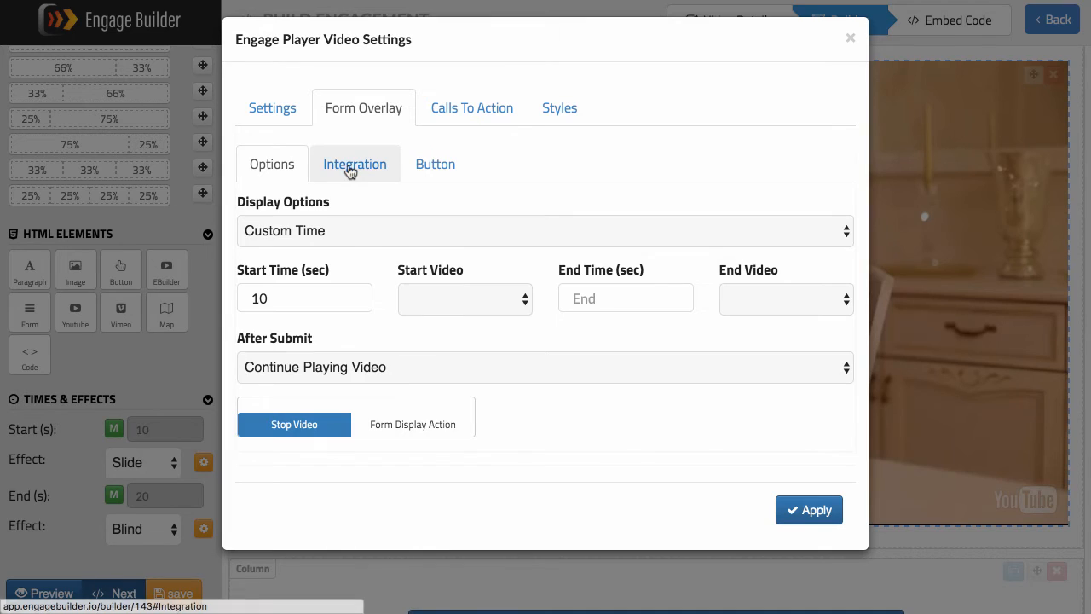
Enable the video's call to action and set its display option to Custom Time
{"action": "left_click", "coordinate": [348, 170]}
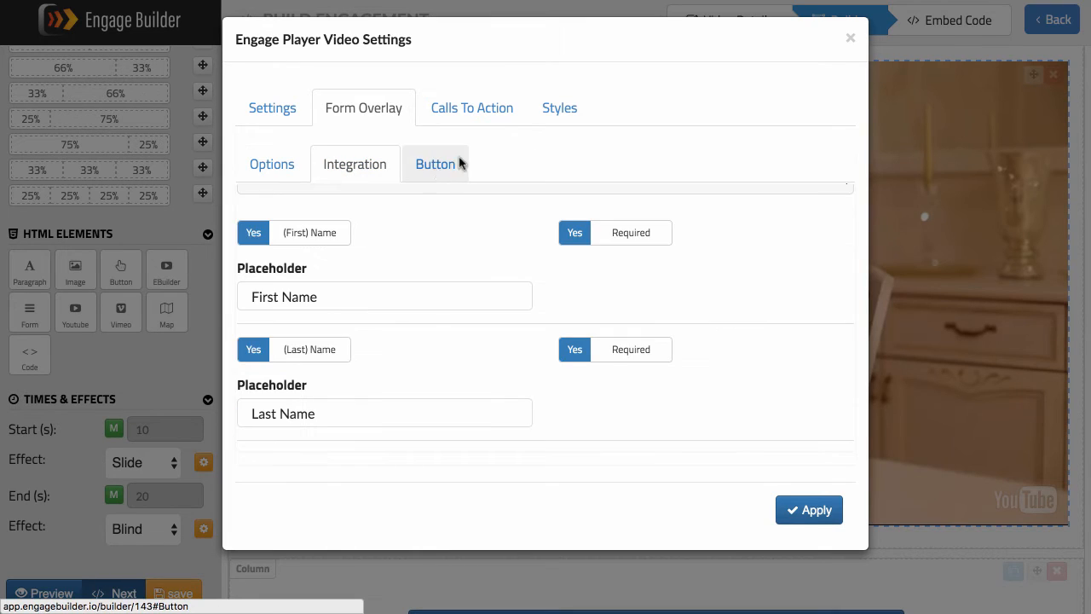
{"action": "left_click", "coordinate": [460, 164]}
{"action": "left_click", "coordinate": [482, 114]}
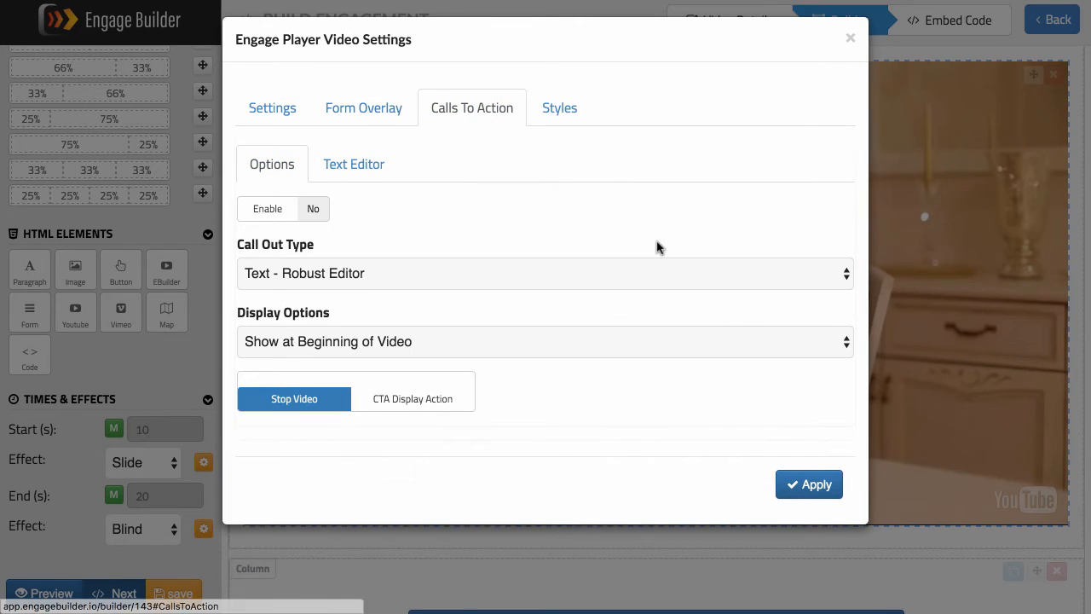
{"action": "left_click", "coordinate": [286, 211]}
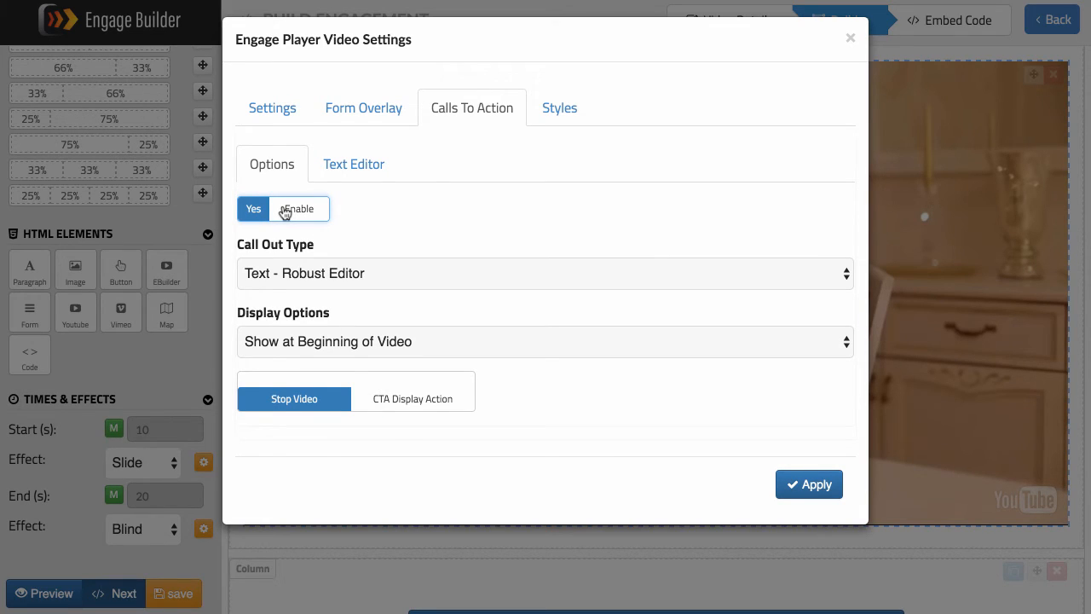
{"action": "left_click", "coordinate": [364, 341]}
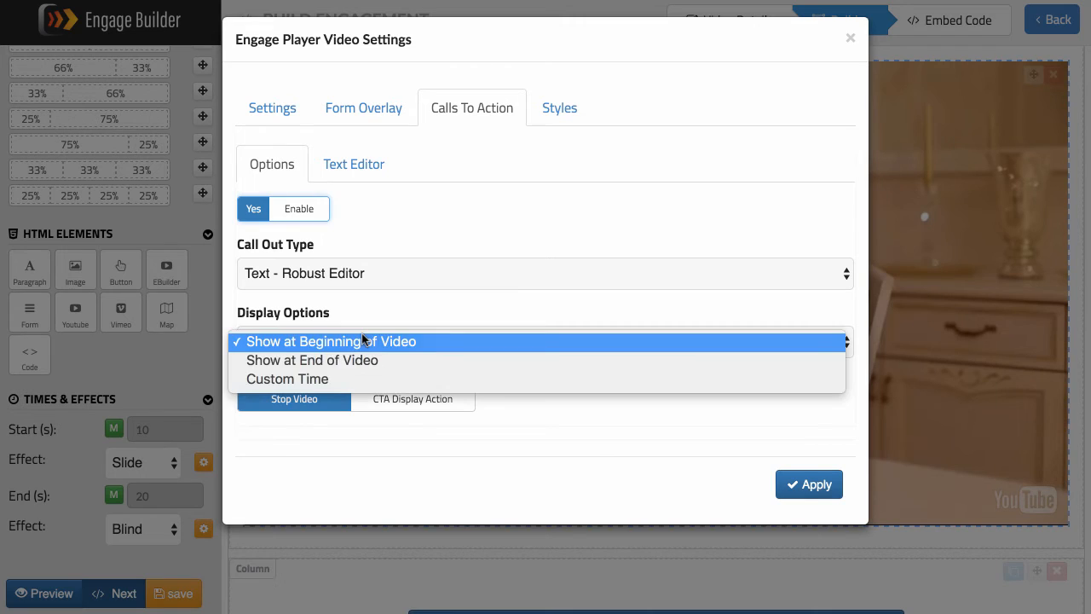
{"action": "left_click", "coordinate": [332, 379]}
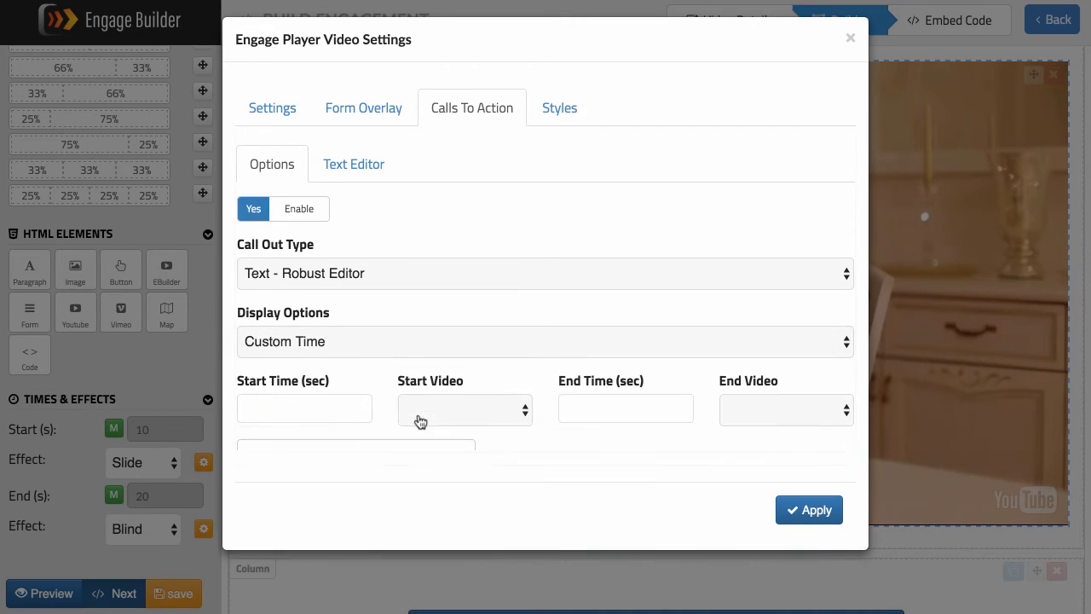
Set the call to action's display action to Continue to Play Video
{"action": "scroll", "coordinate": [430, 444], "scroll_direction": "down", "scroll_amount": 2}
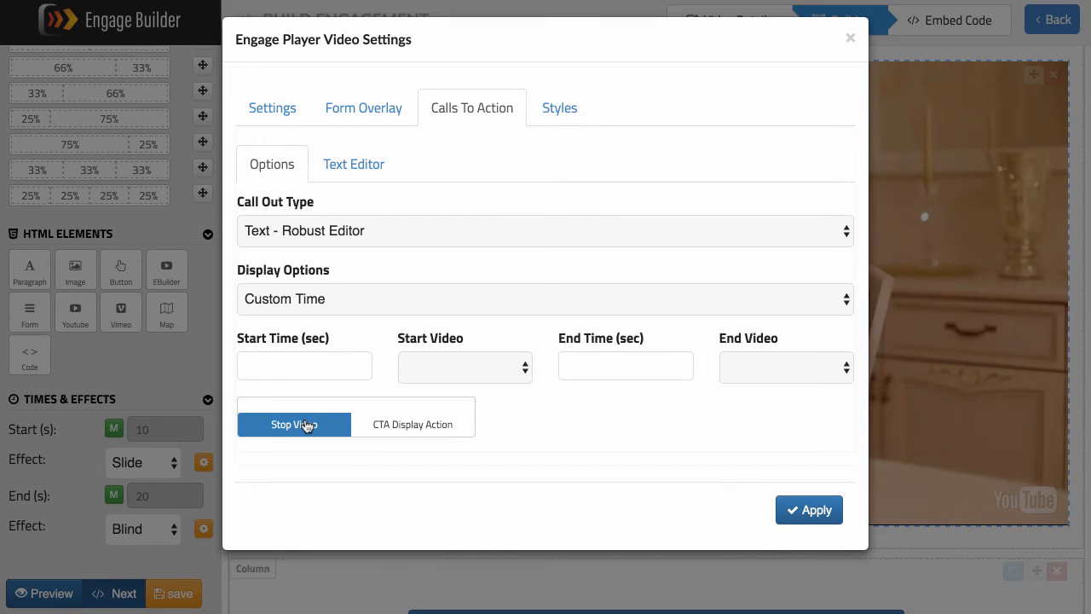
{"action": "left_click", "coordinate": [407, 424]}
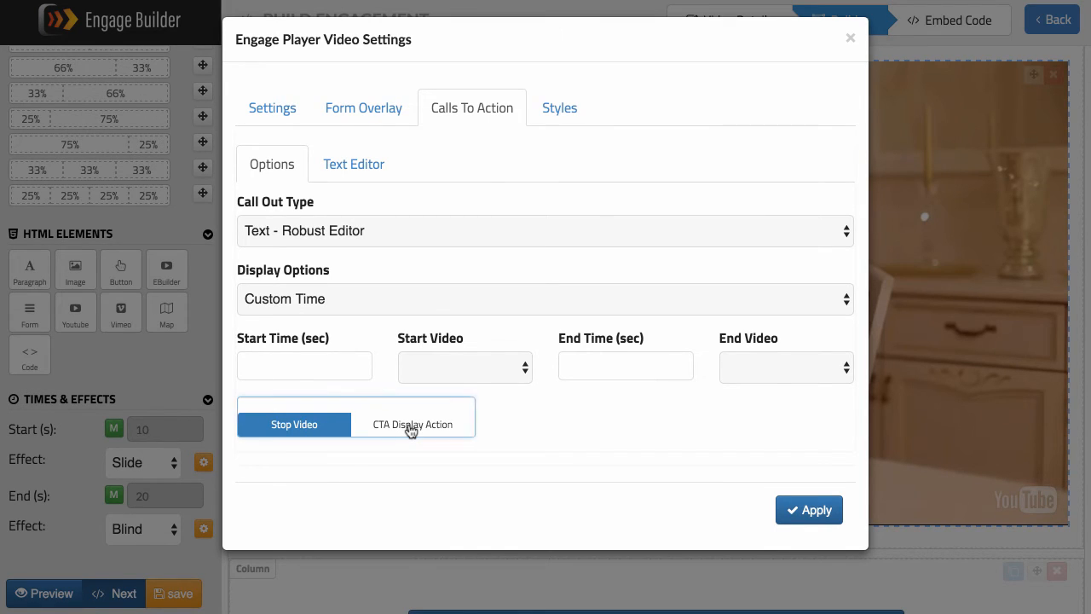
{"action": "scroll", "coordinate": [417, 366], "scroll_direction": "up", "scroll_amount": 1}
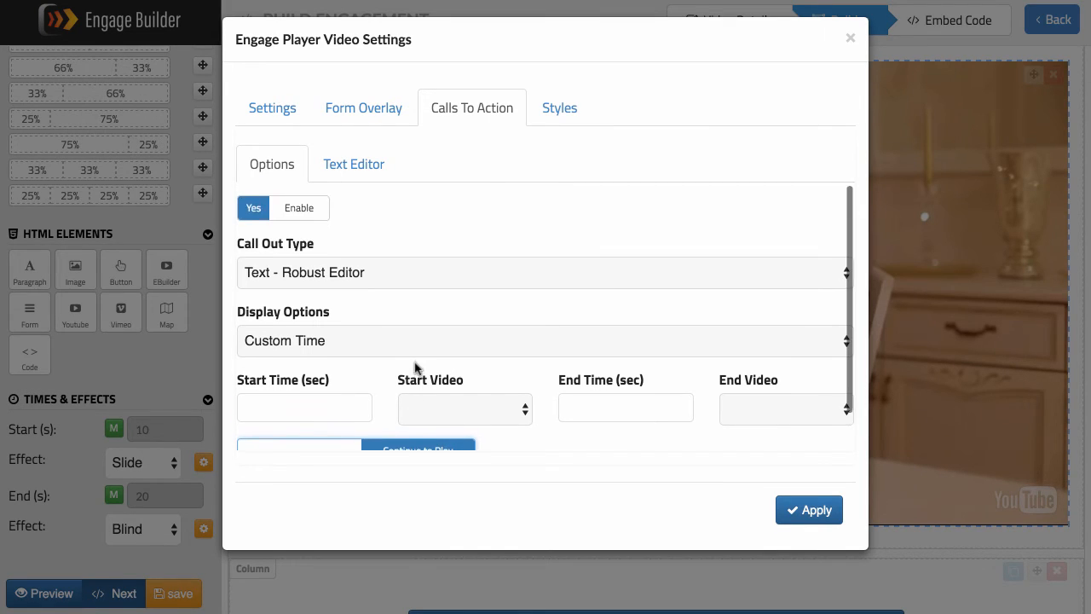
{"action": "scroll", "coordinate": [417, 368], "scroll_direction": "down", "scroll_amount": 1}
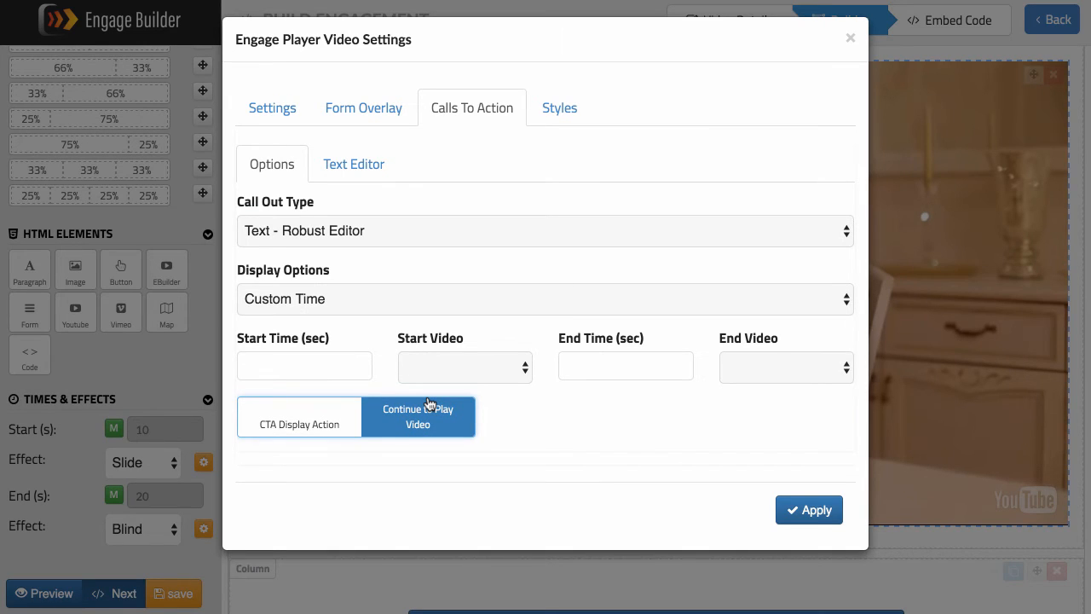
{"action": "scroll", "coordinate": [411, 397], "scroll_direction": "up", "scroll_amount": 1}
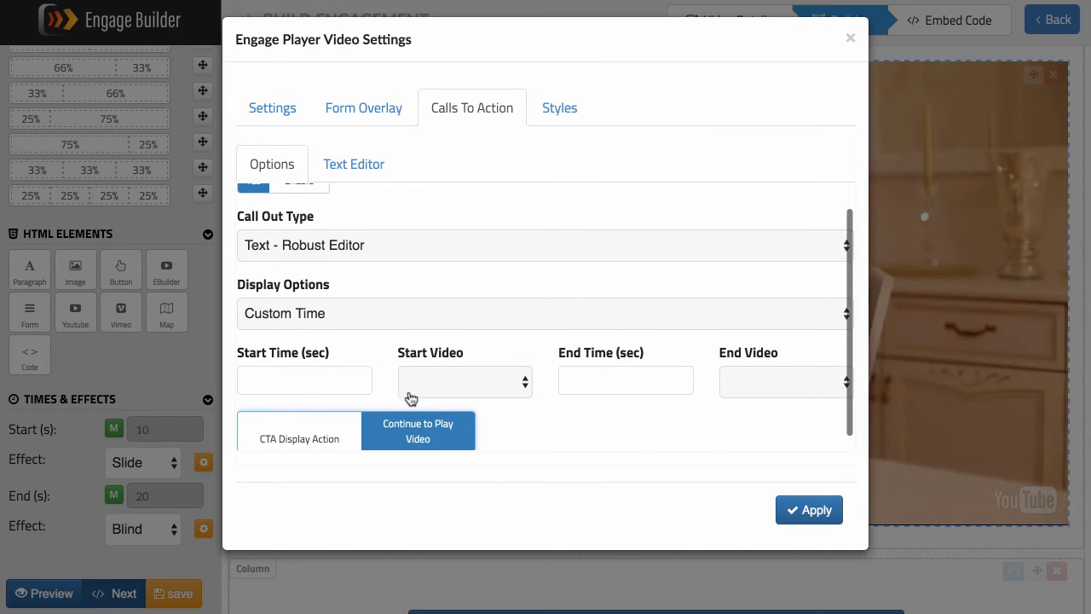
{"action": "scroll", "coordinate": [411, 397], "scroll_direction": "up", "scroll_amount": 2}
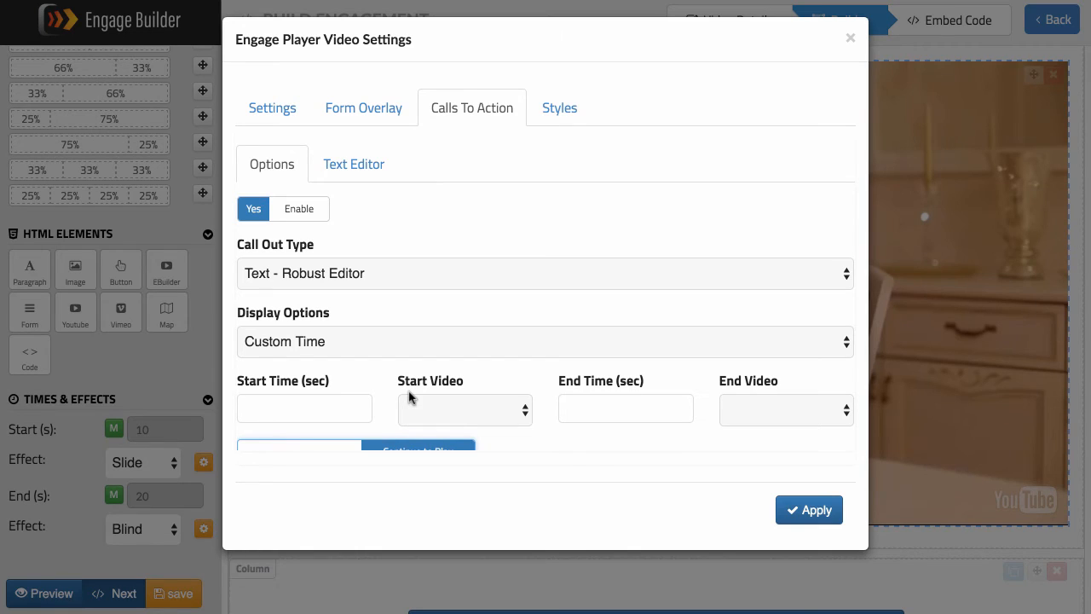
Check the call to action's text editor and timing options, and close the video settings without applying them
{"action": "left_click", "coordinate": [379, 162]}
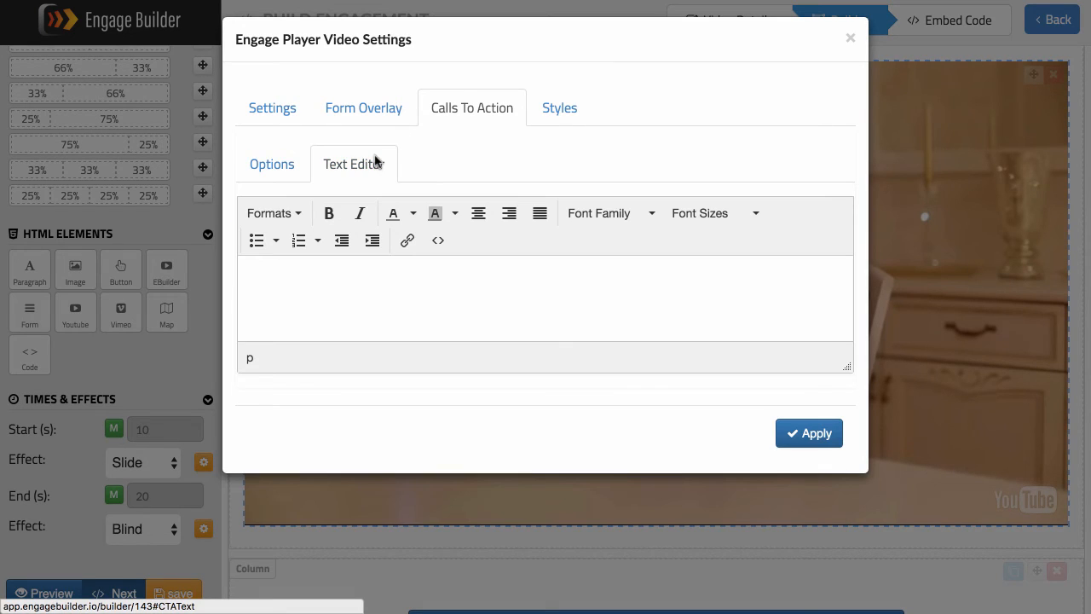
{"action": "left_click", "coordinate": [281, 160]}
{"action": "scroll", "coordinate": [483, 358], "scroll_direction": "down", "scroll_amount": 3}
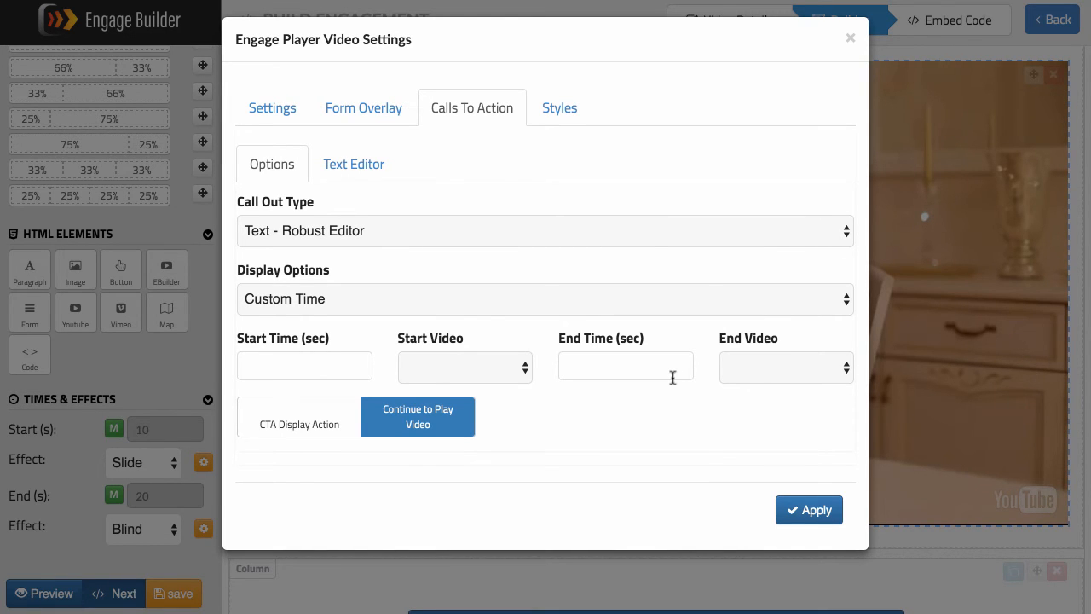
{"action": "left_click", "coordinate": [850, 39]}
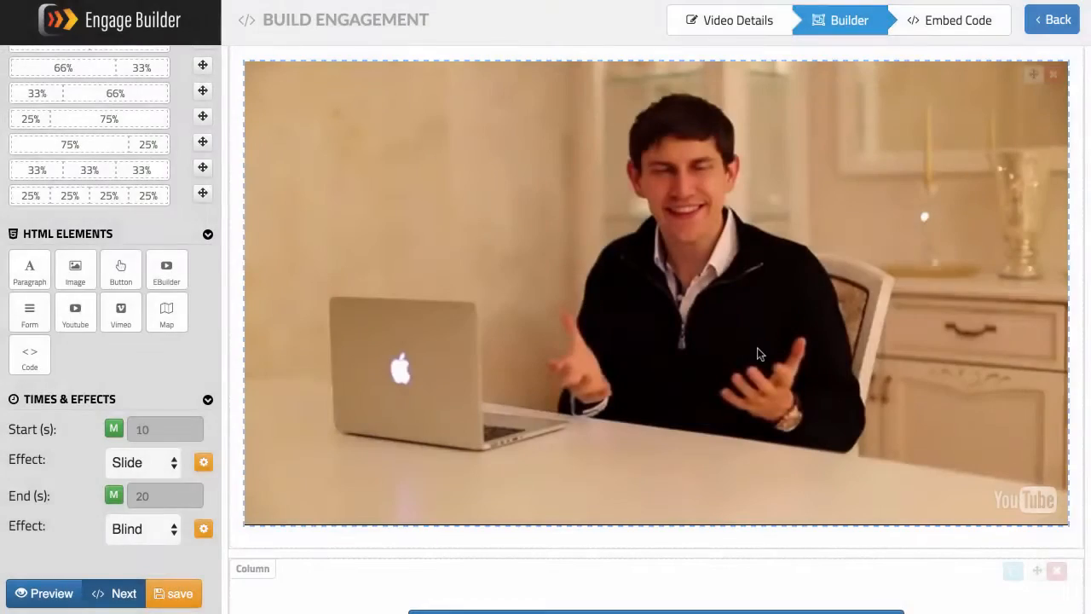
Check the settings of the Download My Free Report button and close them without changes
{"action": "scroll", "coordinate": [759, 354], "scroll_direction": "down", "scroll_amount": 2}
{"action": "mouse_move", "coordinate": [943, 536]}
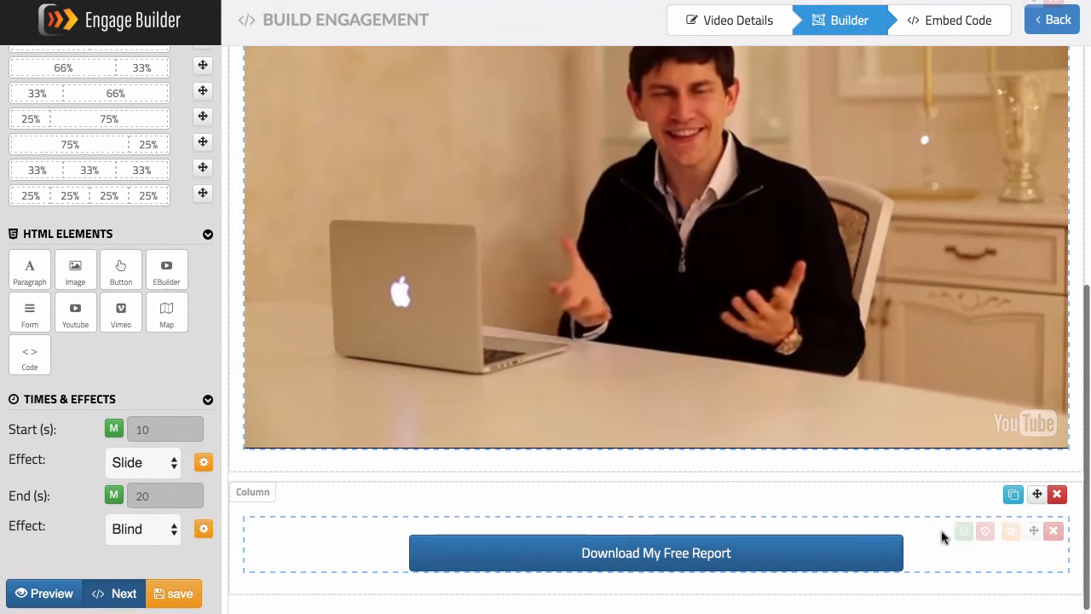
{"action": "left_click", "coordinate": [1008, 532]}
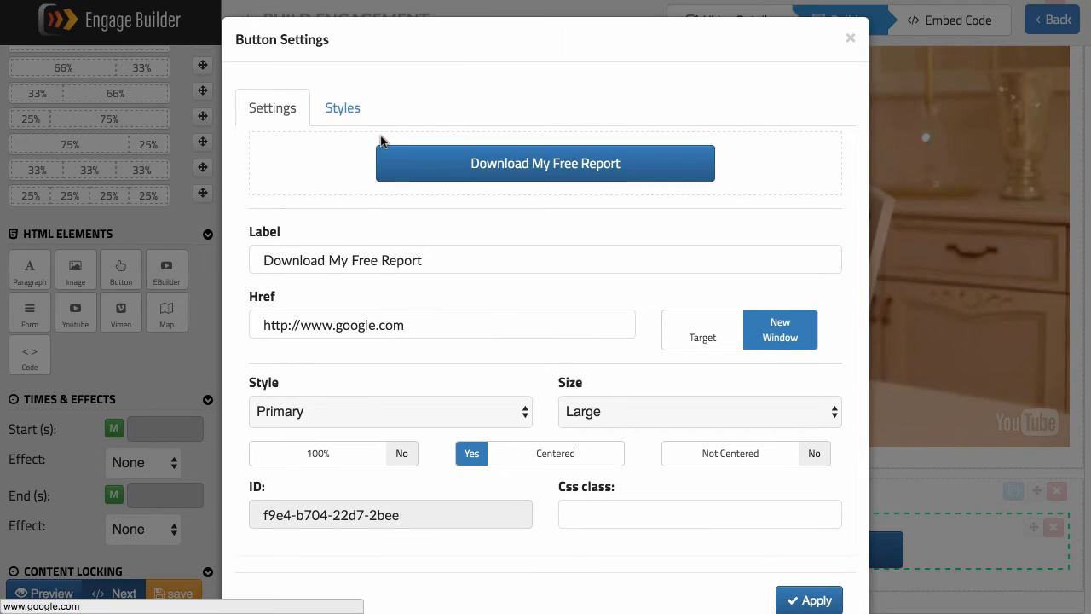
{"action": "left_click", "coordinate": [850, 39]}
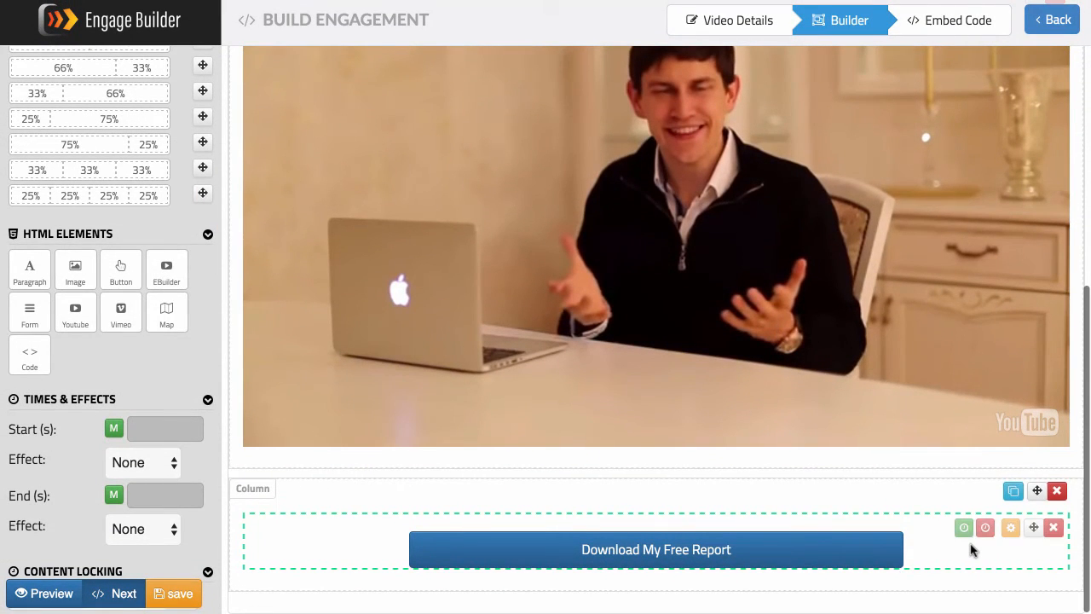
Start the Download My Free Report button at 1 second with the Pulsate effect
{"action": "left_click", "coordinate": [969, 532]}
{"action": "left_click", "coordinate": [145, 459]}
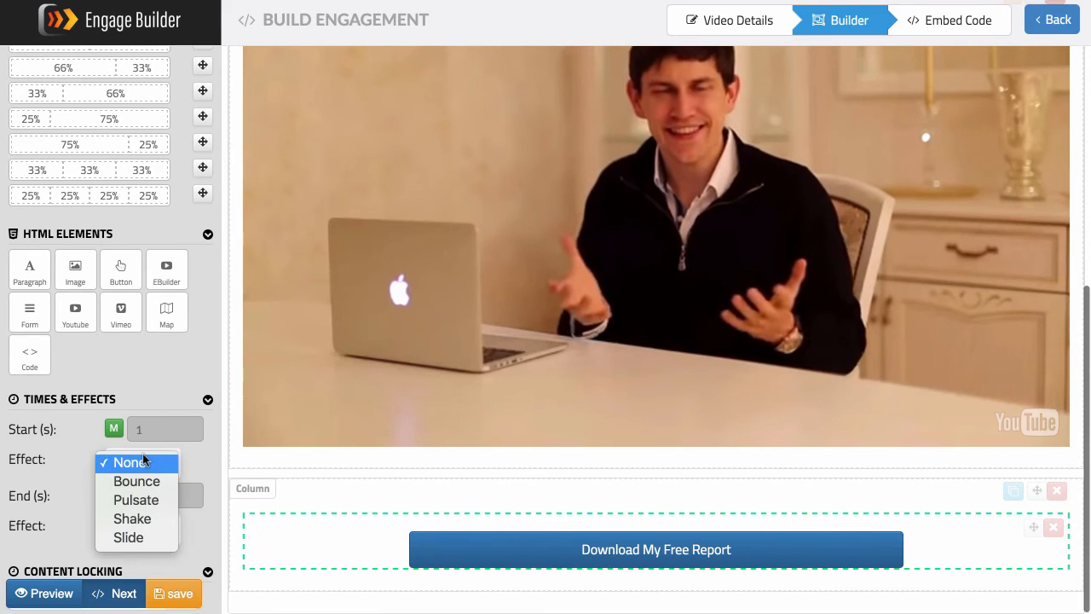
{"action": "left_click", "coordinate": [138, 483]}
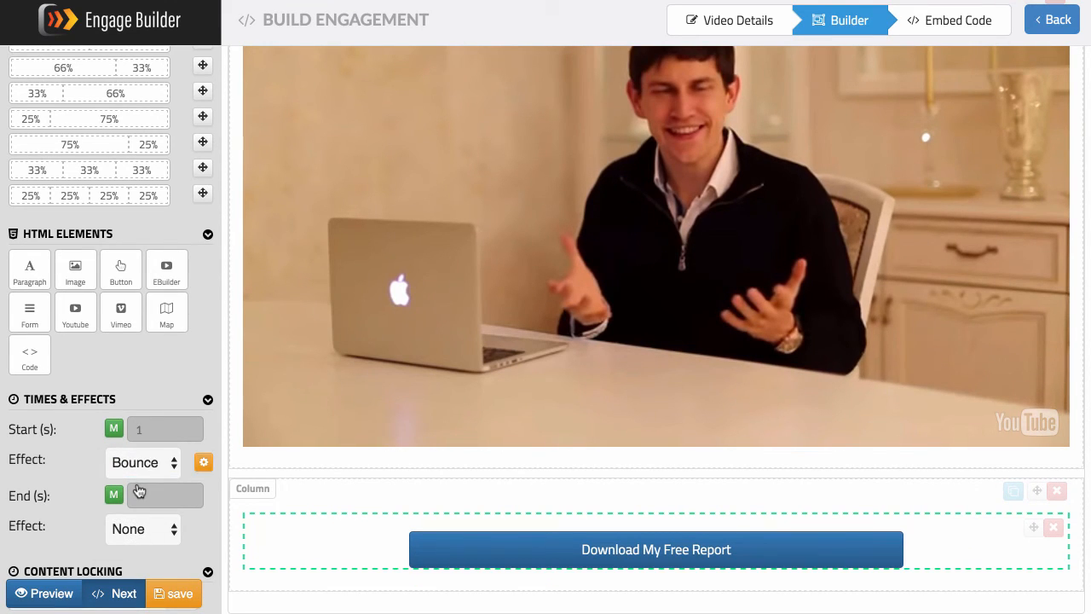
{"action": "left_click", "coordinate": [142, 462]}
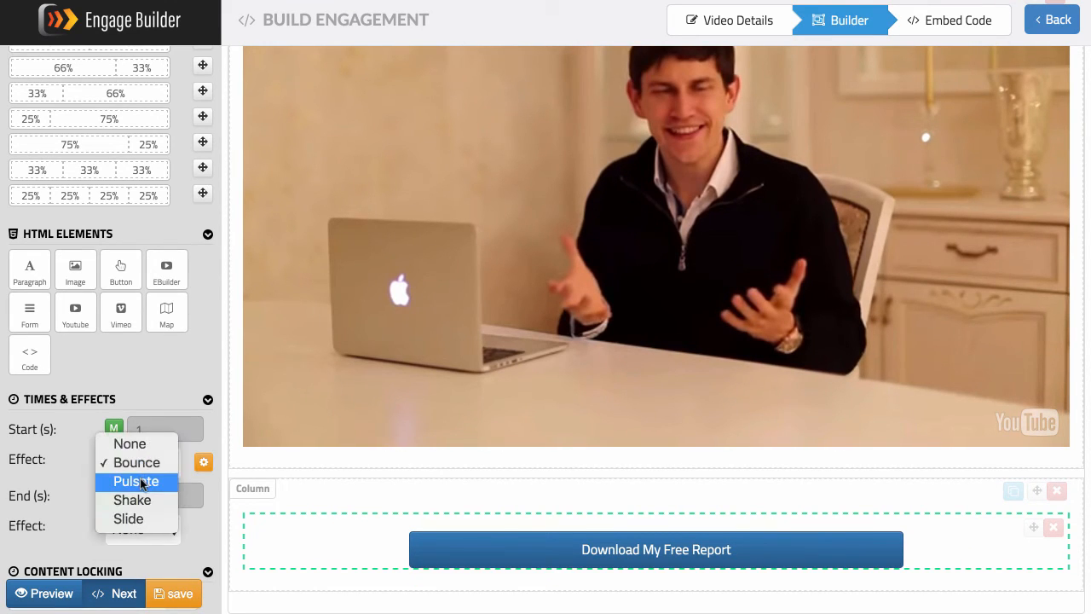
{"action": "left_click", "coordinate": [142, 480]}
{"action": "scroll", "coordinate": [639, 416], "scroll_direction": "up", "scroll_amount": 6}
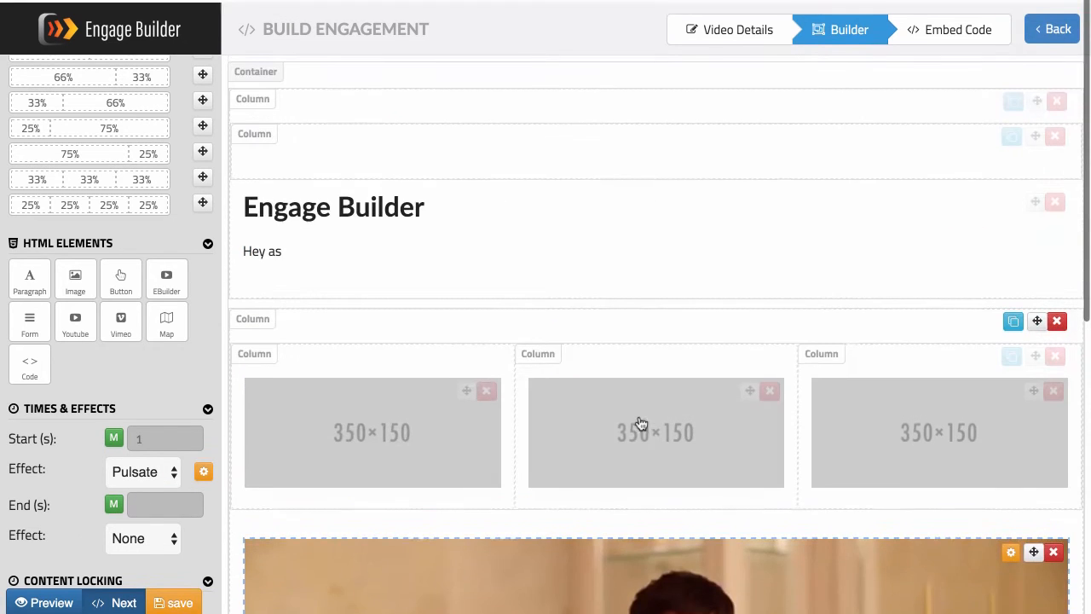
Review the engagement with the "Links Mentioned in This Video" section, open its embed code and copy the entire code
{"action": "scroll", "coordinate": [641, 424], "scroll_direction": "down", "scroll_amount": 5}
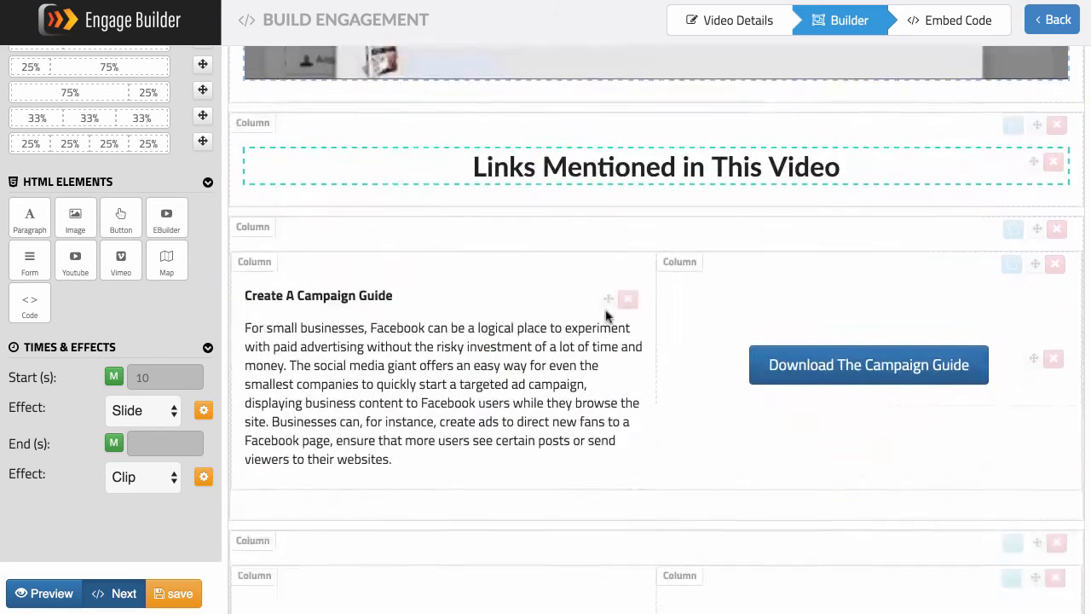
{"action": "scroll", "coordinate": [607, 316], "scroll_direction": "down", "scroll_amount": 3}
{"action": "scroll", "coordinate": [607, 315], "scroll_direction": "up", "scroll_amount": 10}
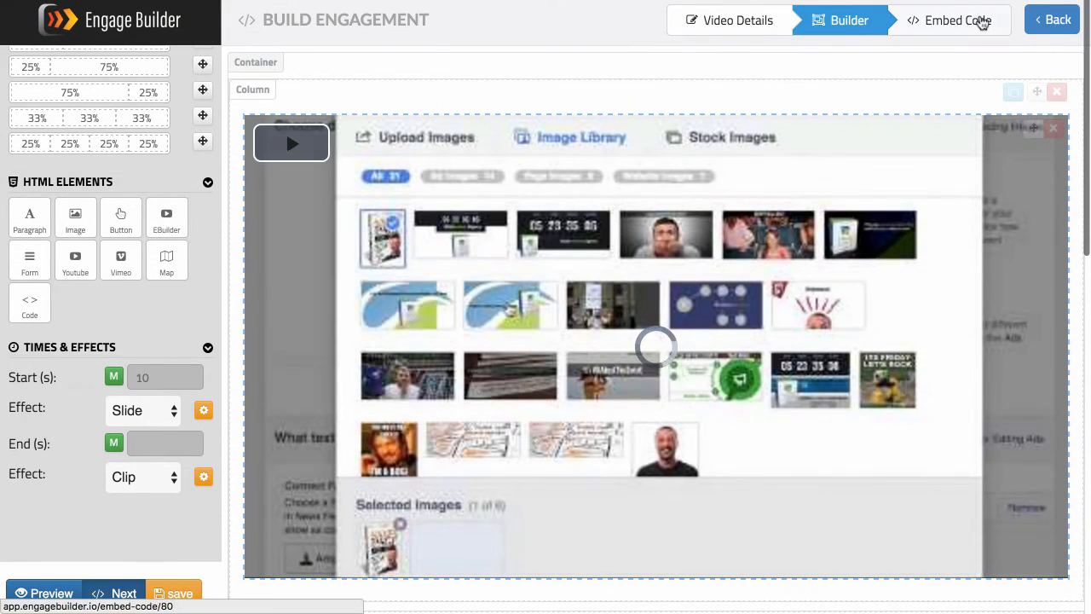
{"action": "left_click", "coordinate": [982, 23]}
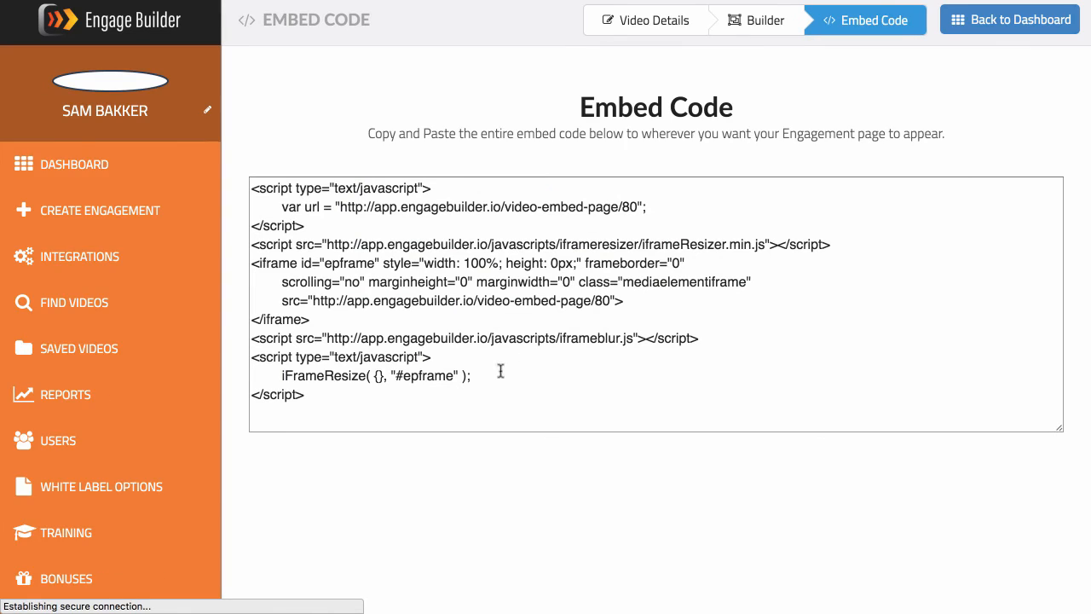
{"action": "left_click_drag", "start_coordinate": [500, 370], "coordinate": [229, 191]}
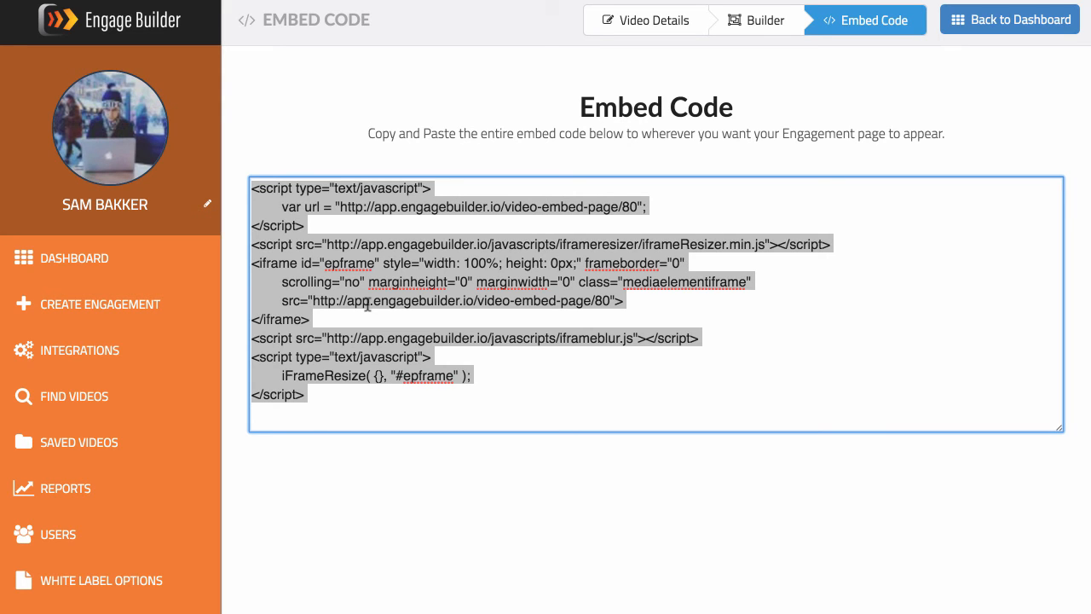
{"action": "left_click", "coordinate": [519, 367]}
{"action": "left_click_drag", "start_coordinate": [417, 407], "coordinate": [244, 179]}
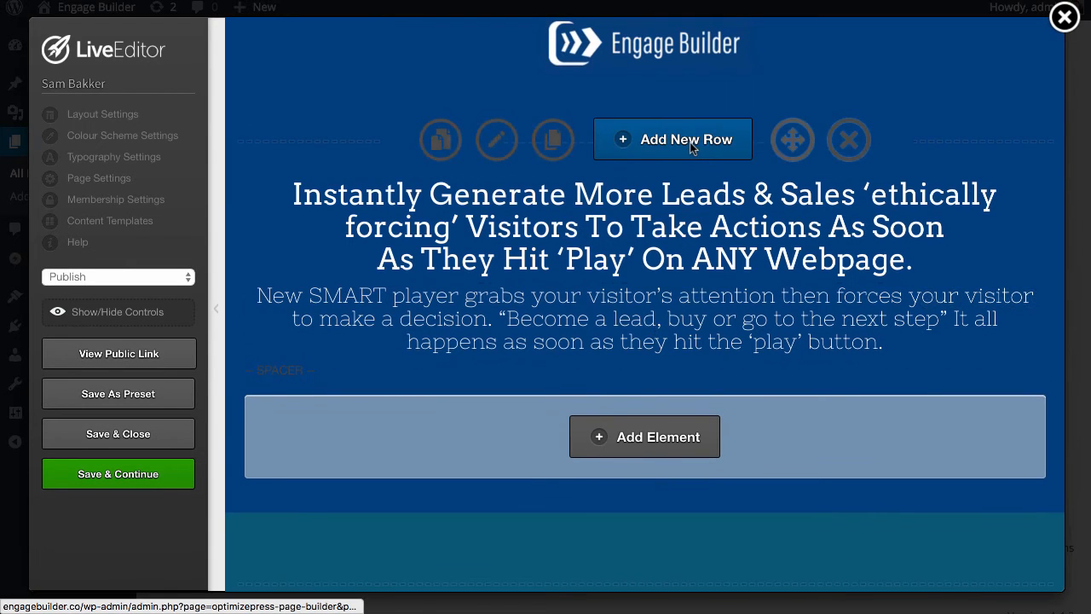
In the OptimizePress LiveEditor, insert a one-column row between the logo banner and the headline section
{"action": "left_click", "coordinate": [690, 149]}
{"action": "left_click", "coordinate": [293, 209]}
{"action": "scroll", "coordinate": [778, 392], "scroll_direction": "down", "scroll_amount": 5}
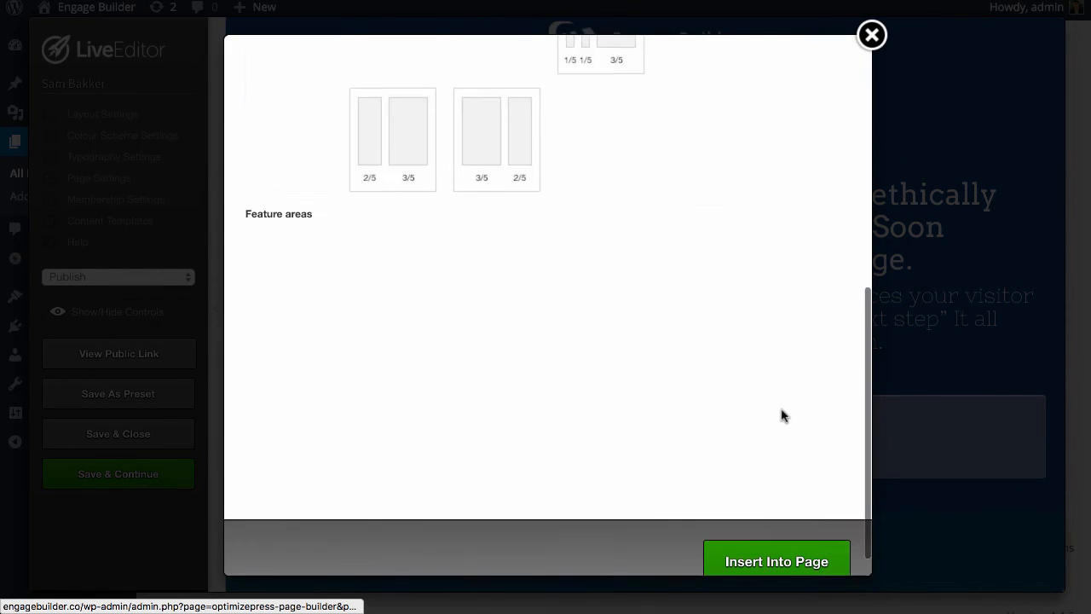
{"action": "left_click", "coordinate": [777, 532]}
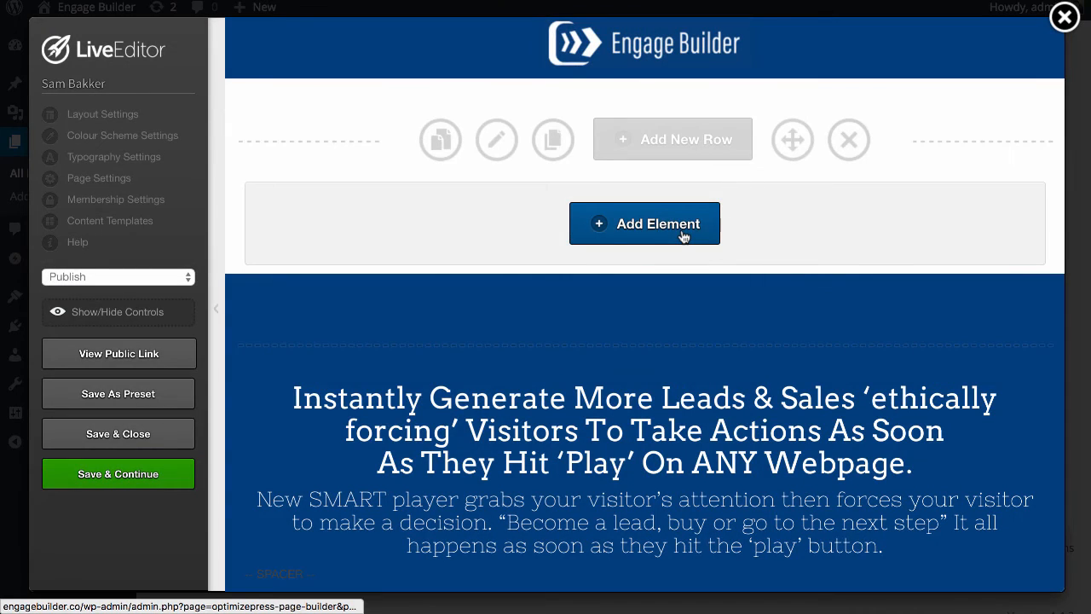
Add a Custom HTML / Shortcode element containing the engagement's embed code to the new row, and save and close the page
{"action": "left_click", "coordinate": [645, 224]}
{"action": "type", "text": "html"}
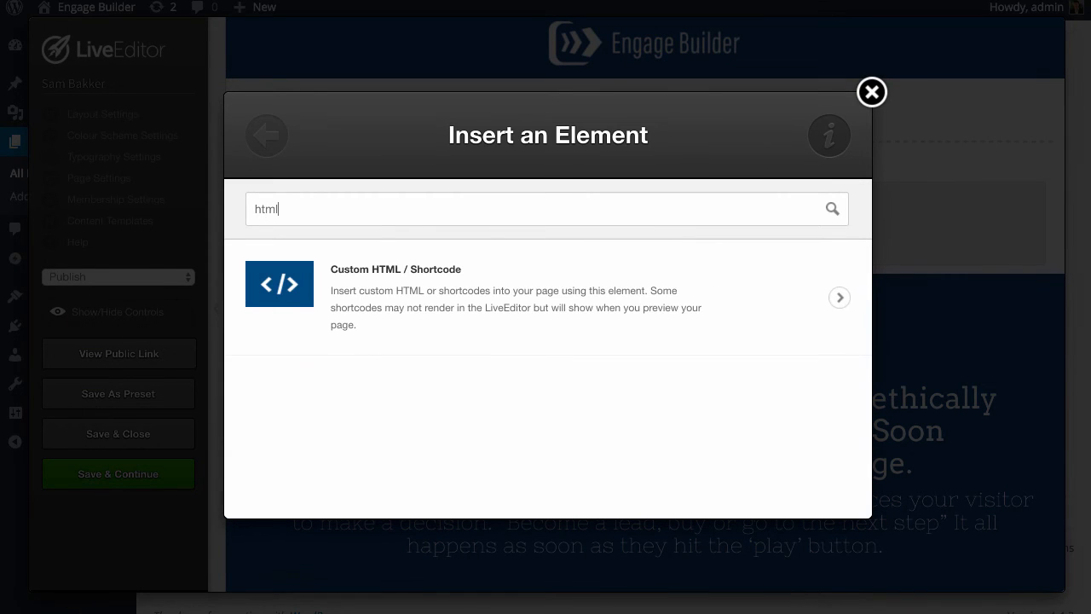
{"action": "left_click", "coordinate": [526, 255]}
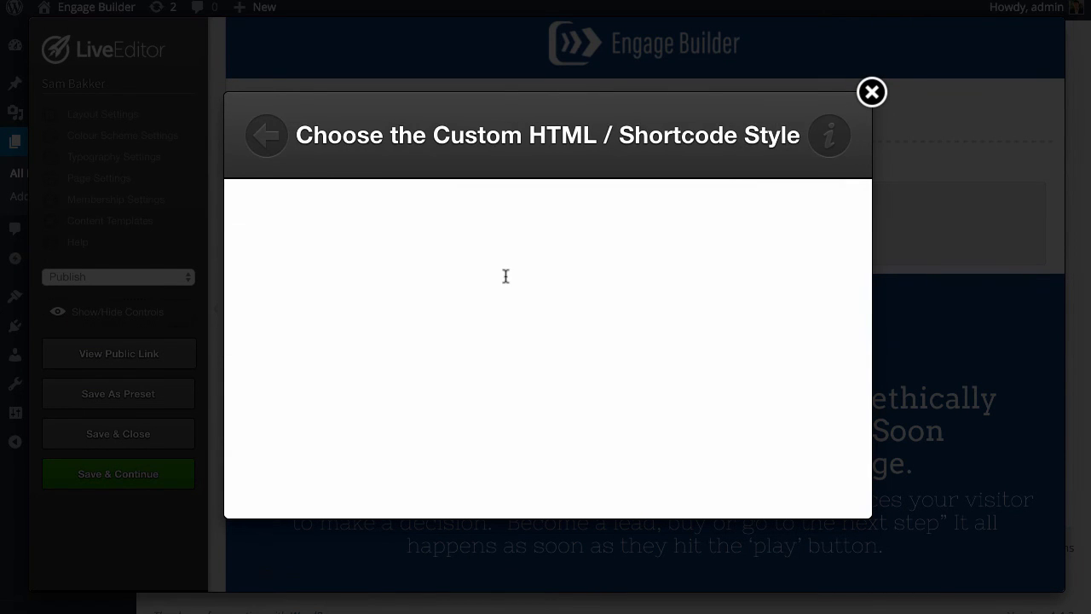
{"action": "left_click", "coordinate": [497, 290]}
{"action": "type", "text": "<script src=\"http://app.engagebuilder.io/javascripts/iframeresizer/iframeResizer.min.js\" > </script> <iframe id=\"epframe\" style=\"width: 100%; height: 0px;\" frameborder=\"0\" \tscrolling=\"no\" marginheight=\"0\" marginwidth=\"0\" class=\"mediaelementiframe\" \tsrc=\"http://app.engagebuilder.io/video-embed-page/80\"> </iframe> <script src=\"http://app.engagebuilder.io/javascripts/iframeblur.js\"></script> <script type=\"text/javascript\"> \tiFrameResize( {}, \"#epframe\" ); </script>"}
{"action": "scroll", "coordinate": [656, 470], "scroll_direction": "down", "scroll_amount": 1}
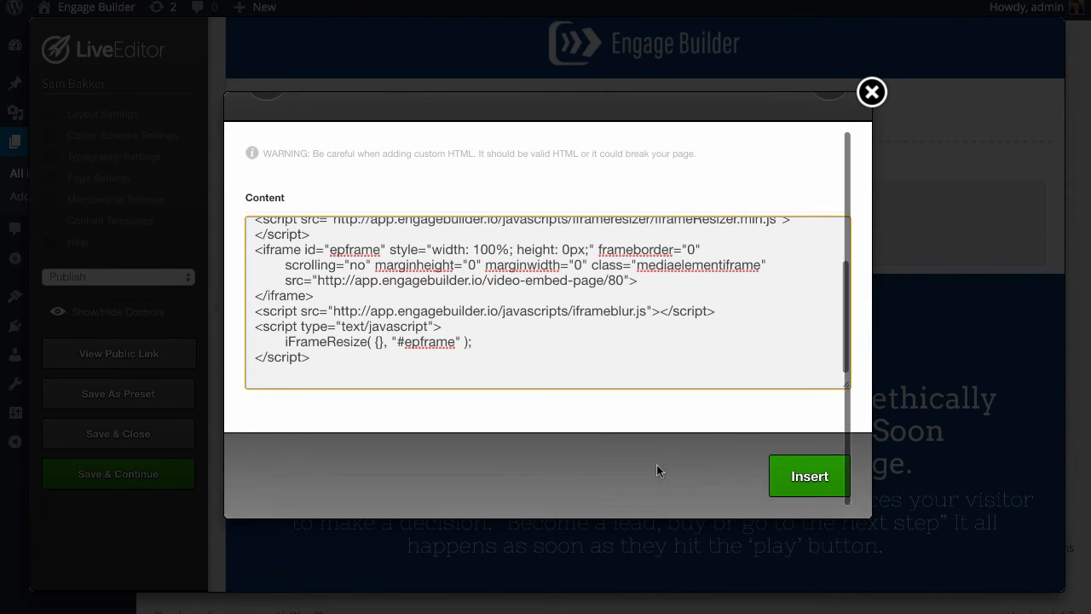
{"action": "left_click", "coordinate": [806, 476]}
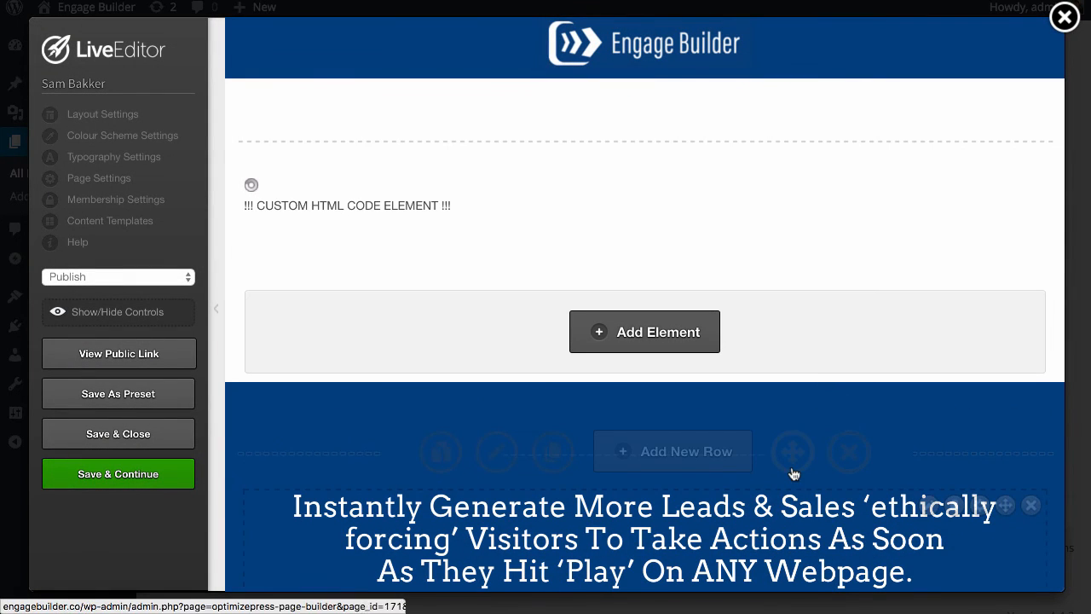
{"action": "left_click", "coordinate": [118, 434]}
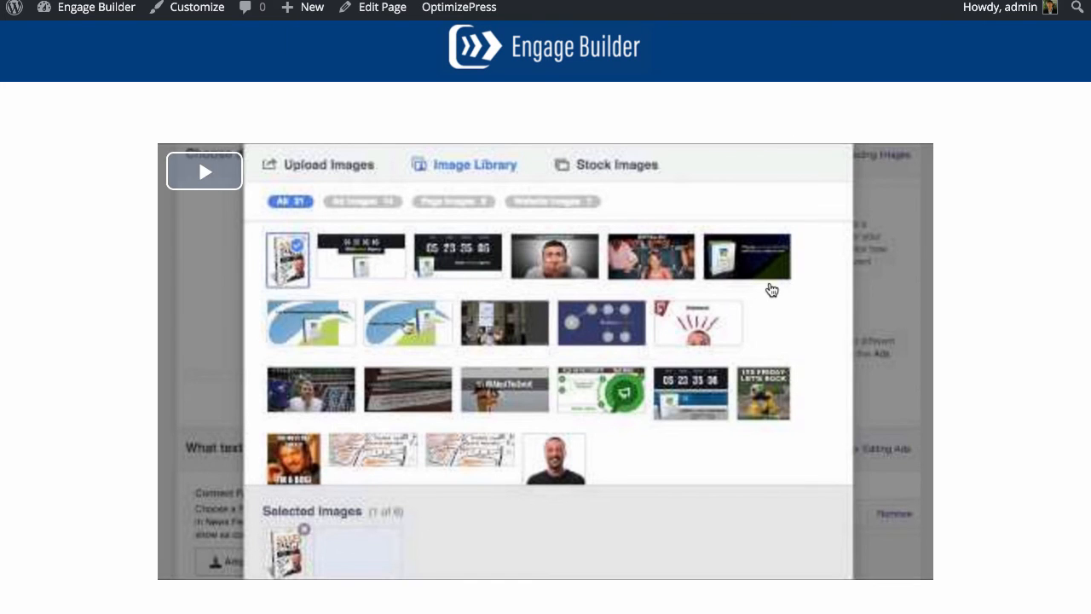
Examine the published page's embedded video and the timed content that appears beneath it during playback
{"action": "scroll", "coordinate": [772, 288], "scroll_direction": "down", "scroll_amount": 3}
{"action": "scroll", "coordinate": [962, 312], "scroll_direction": "up", "scroll_amount": 3}
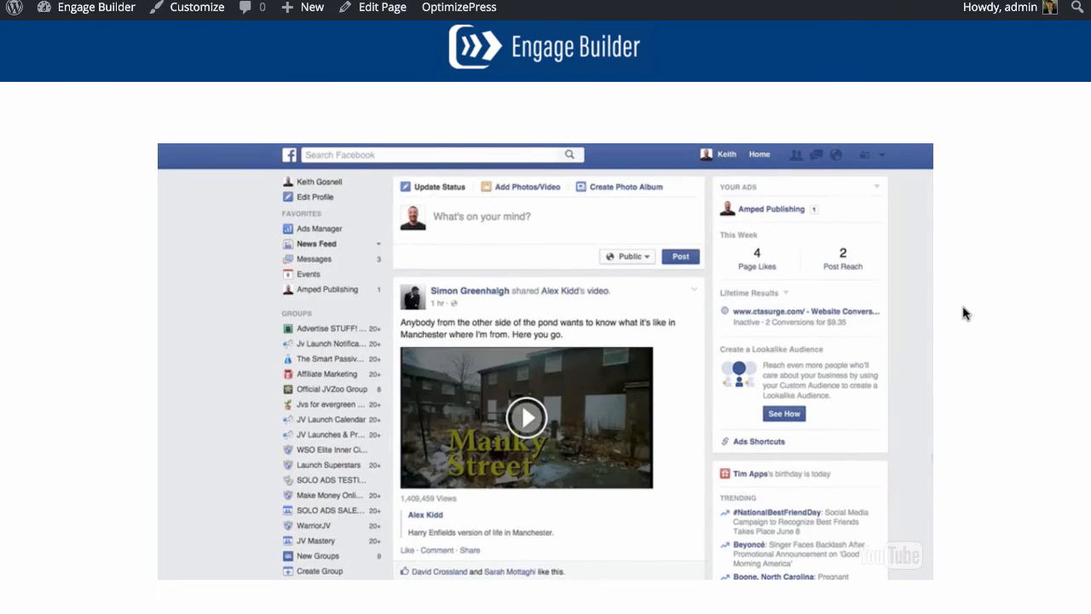
{"action": "scroll", "coordinate": [963, 314], "scroll_direction": "down", "scroll_amount": 1}
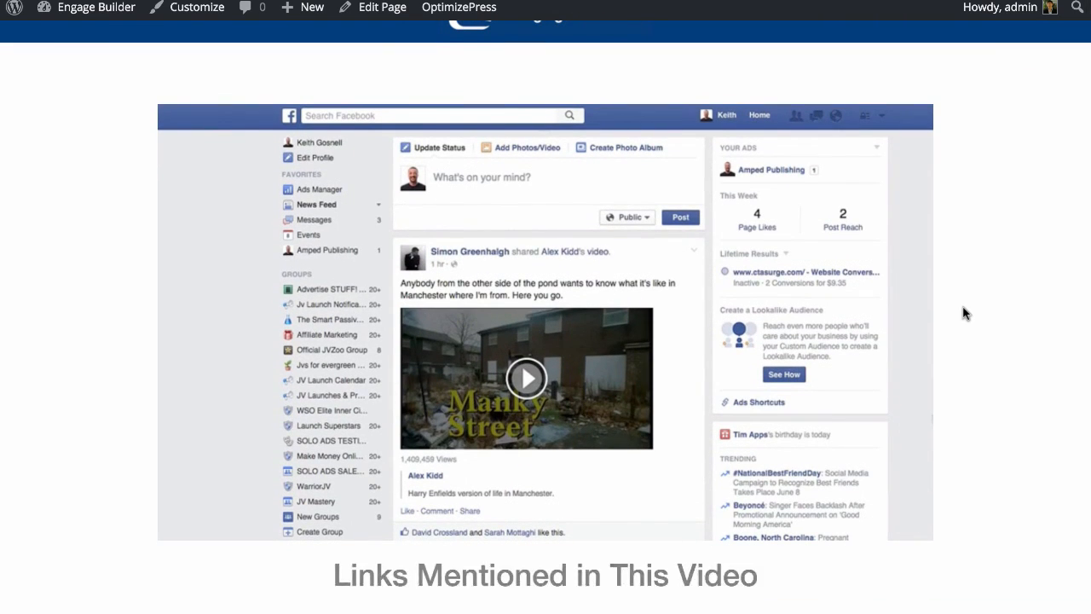
{"action": "scroll", "coordinate": [963, 313], "scroll_direction": "down", "scroll_amount": 3}
{"action": "scroll", "coordinate": [963, 314], "scroll_direction": "down", "scroll_amount": 4}
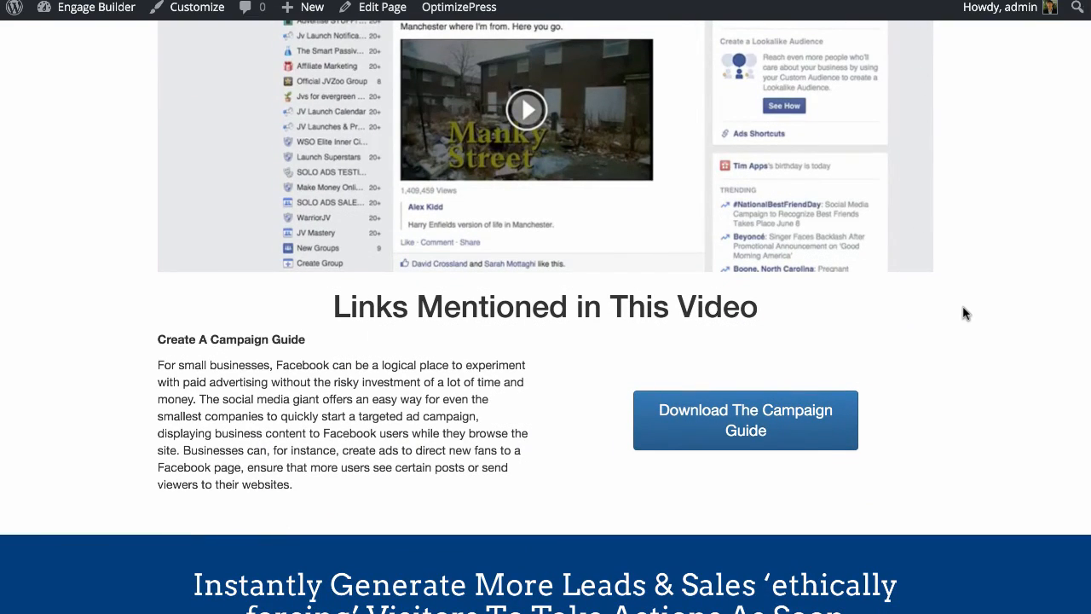
{"action": "scroll", "coordinate": [963, 314], "scroll_direction": "down", "scroll_amount": 3}
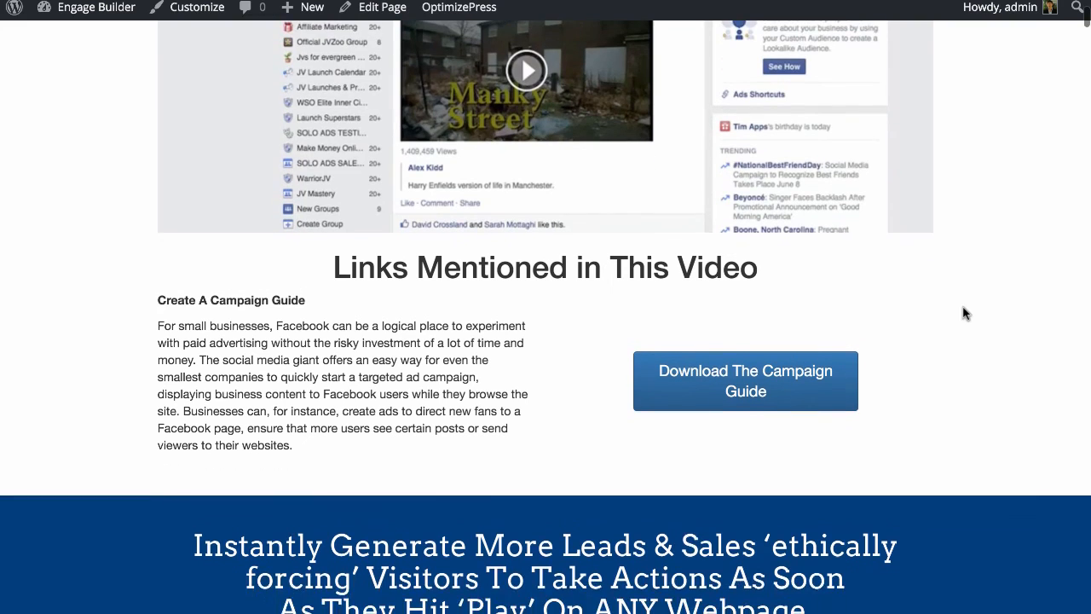
{"action": "scroll", "coordinate": [963, 313], "scroll_direction": "down", "scroll_amount": 1}
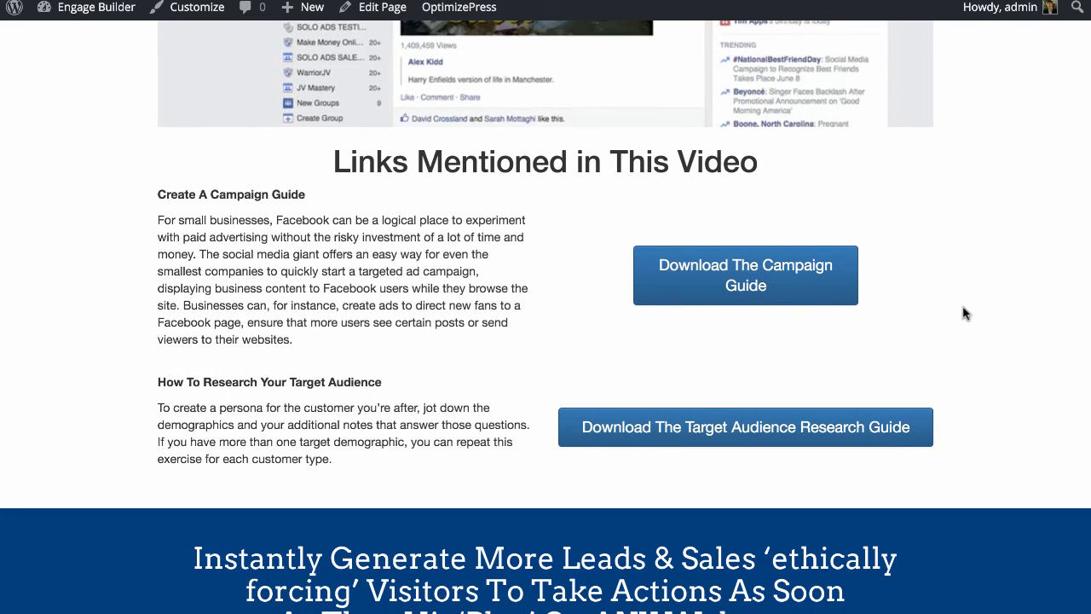
{"action": "left_click", "coordinate": [741, 0]}
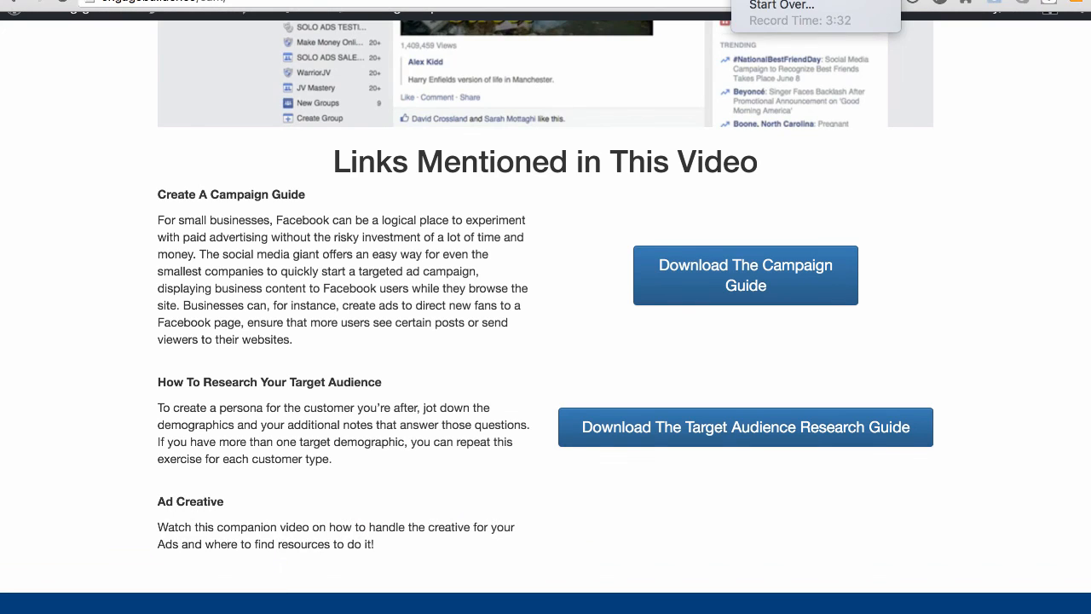